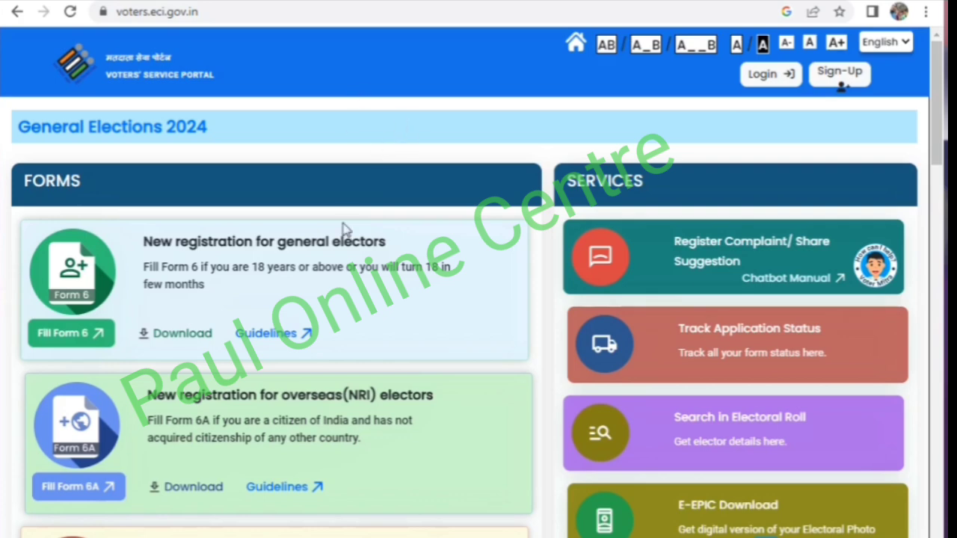
- Open the portal's login page and log in as an Indian resident elector with the registered mobile number
scroll(568, 134, down, 2)
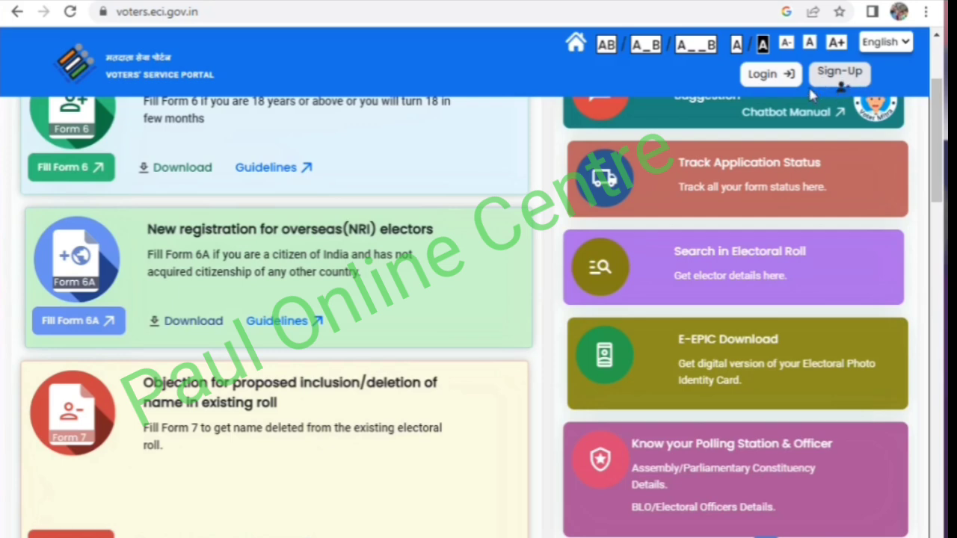
click(838, 76)
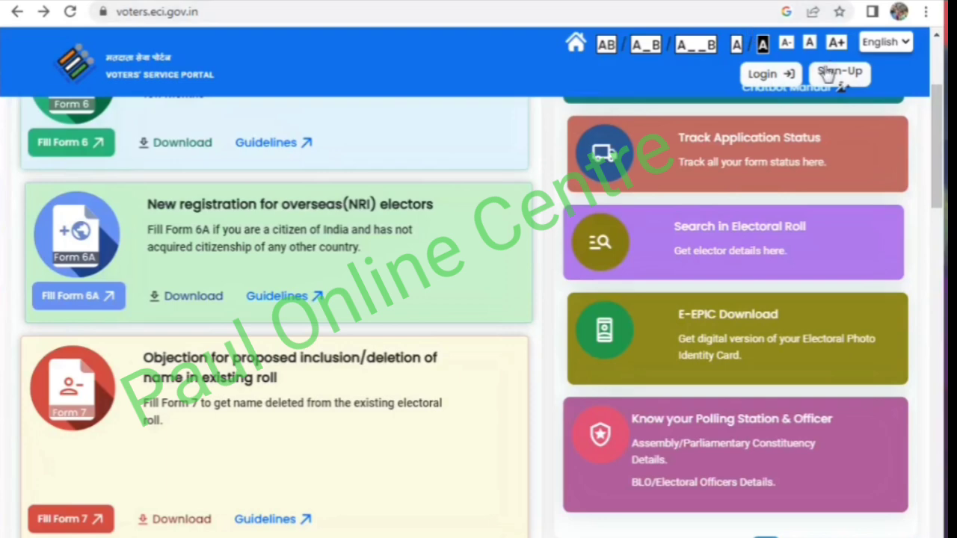
click(765, 73)
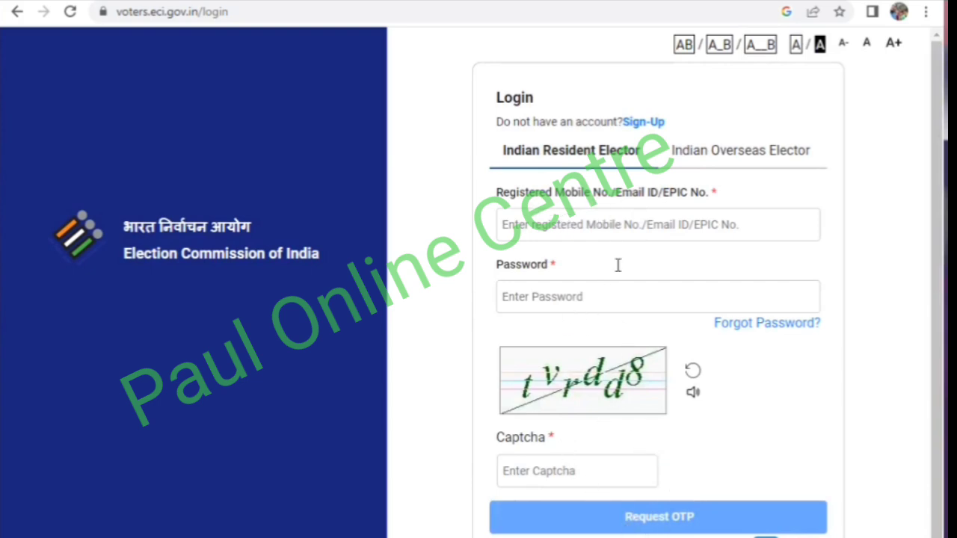
click(607, 216)
text(7)
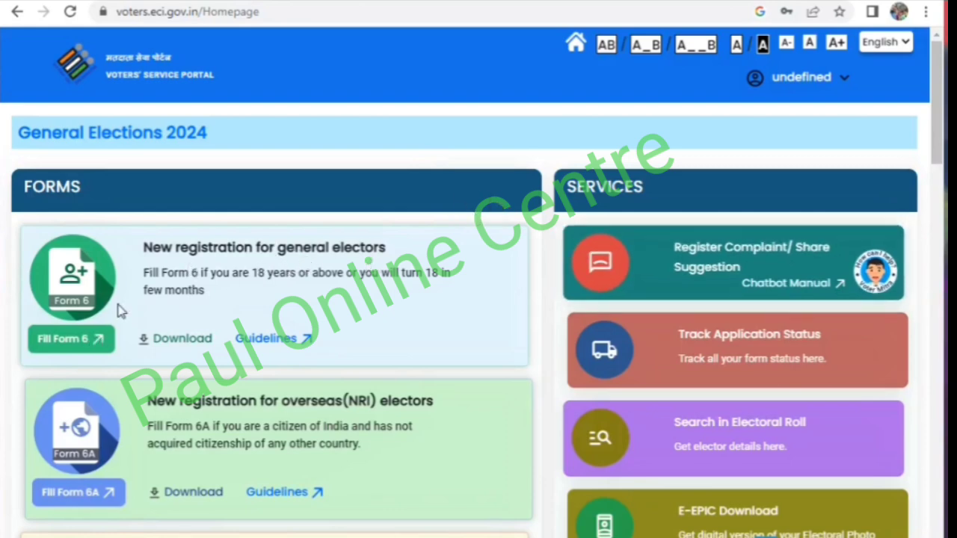
- Open Form 6 for new general electors and set the state to West Bengal and the district to MALDA
click(82, 348)
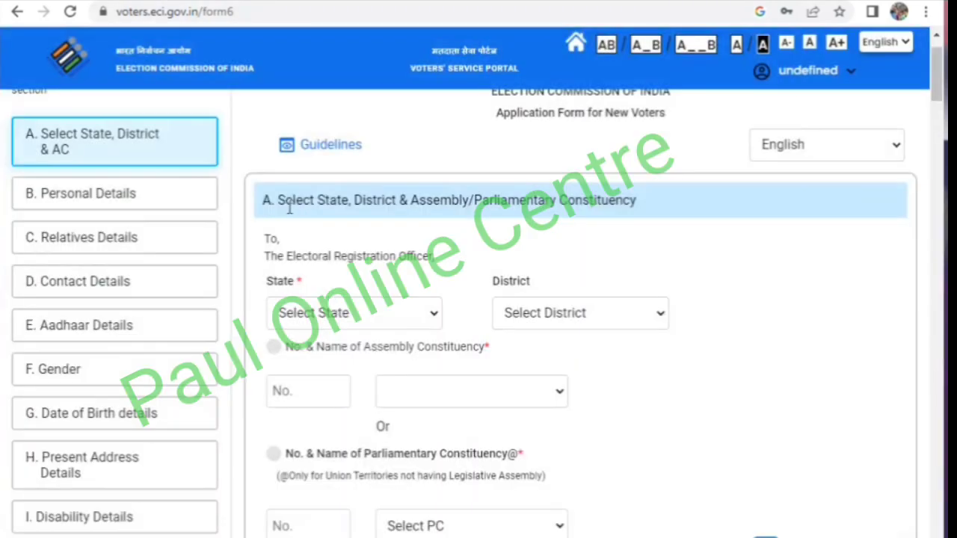
click(276, 314)
scroll(316, 288, down, 5)
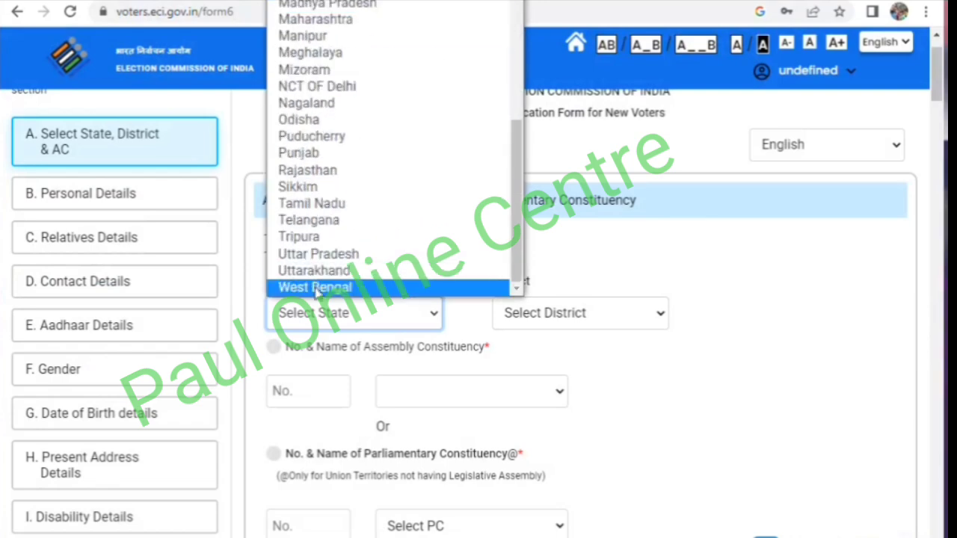
click(317, 288)
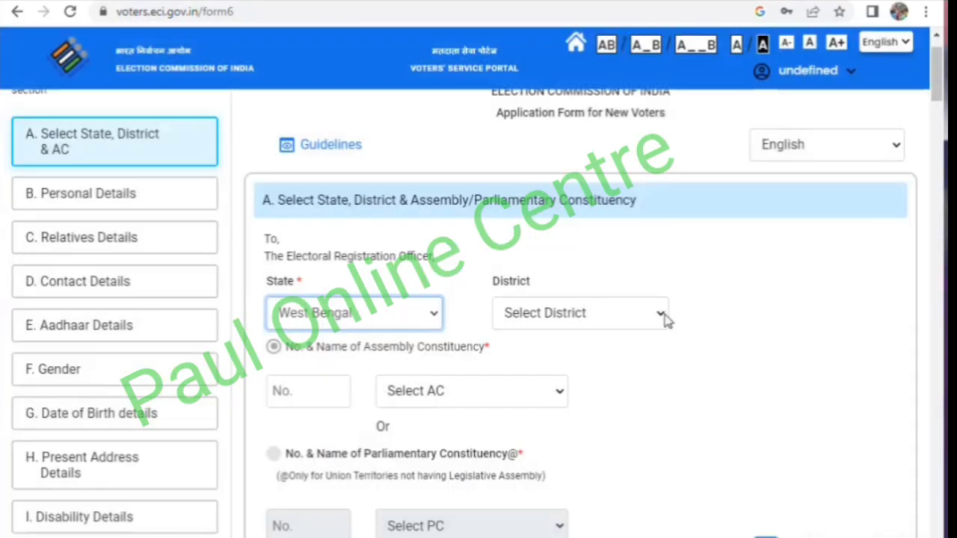
click(551, 324)
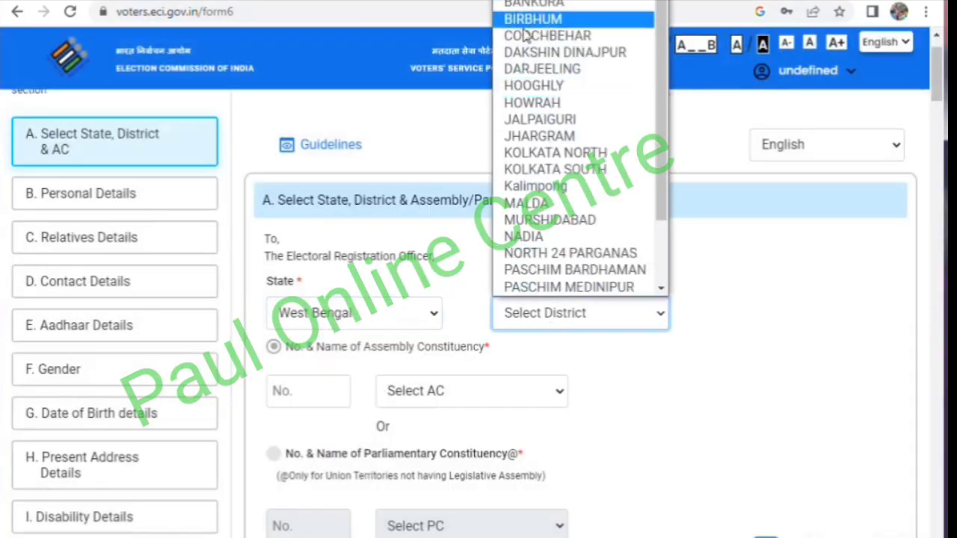
click(532, 203)
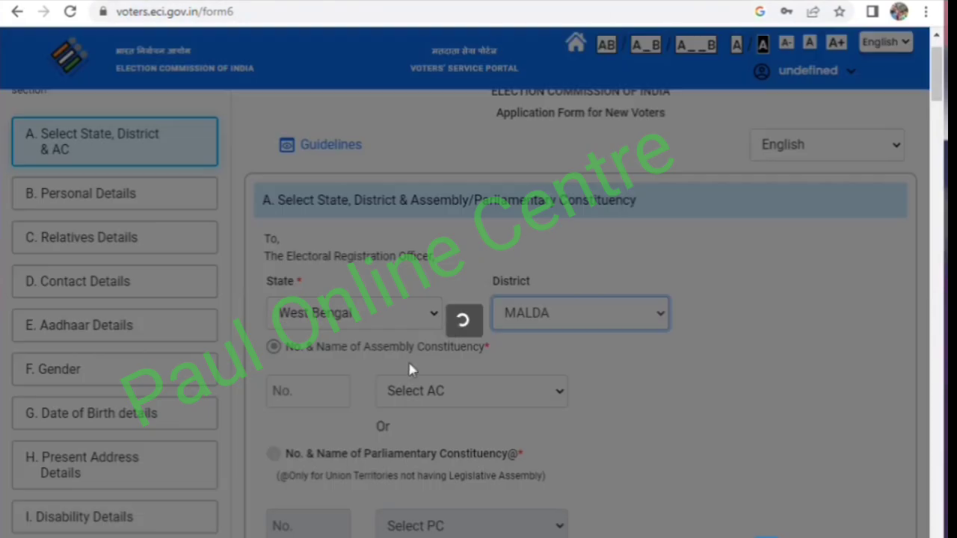
- Choose Malatipur as the assembly constituency and continue to the personal details section
scroll(408, 362, down, 1)
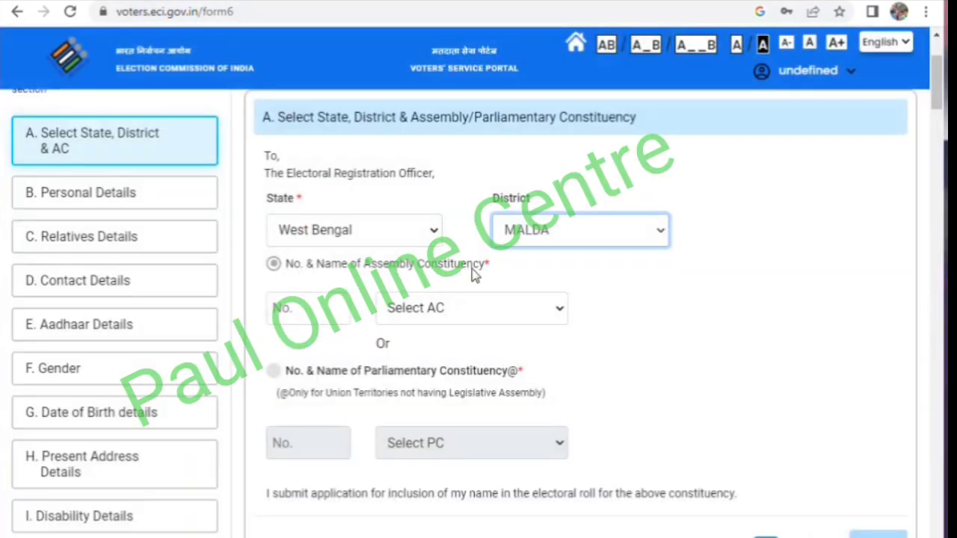
click(417, 315)
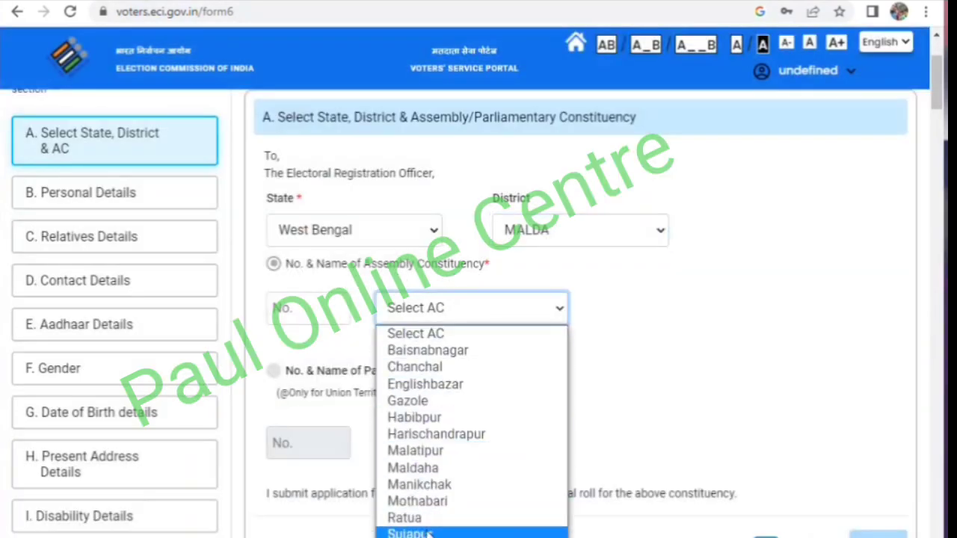
click(416, 451)
scroll(584, 449, down, 2)
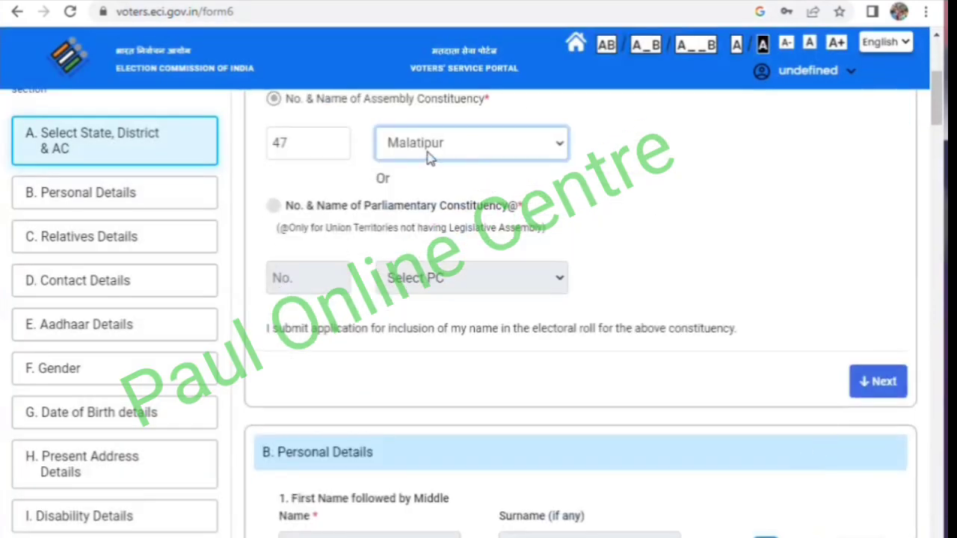
scroll(579, 277, up, 1)
click(879, 463)
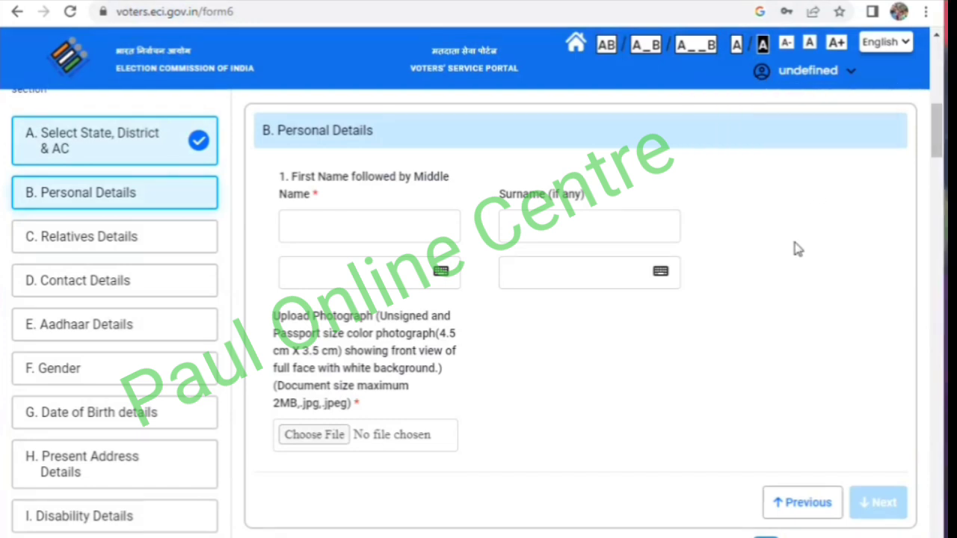
- Enter the applicant's first name and surname in the personal details
click(352, 223)
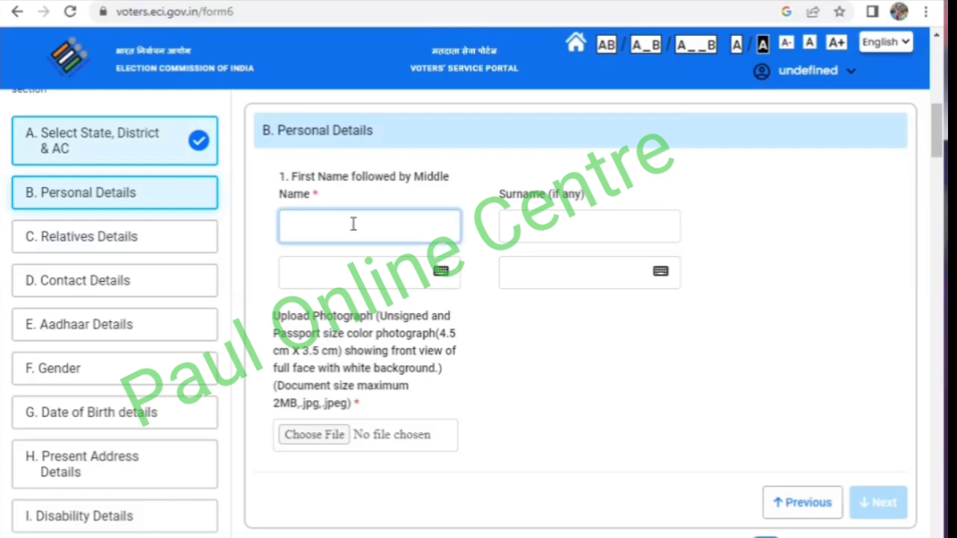
text(RAJ)
key(Tab)
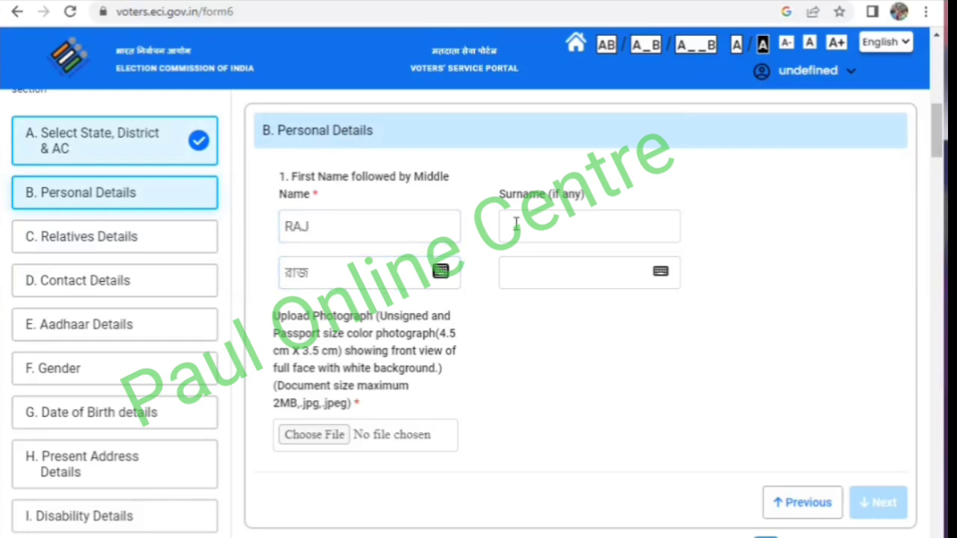
click(505, 225)
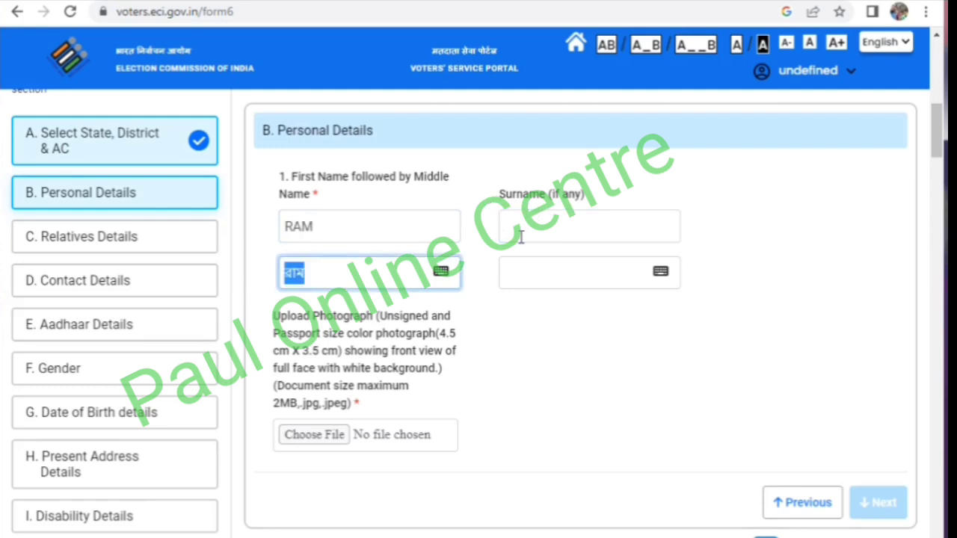
click(521, 236)
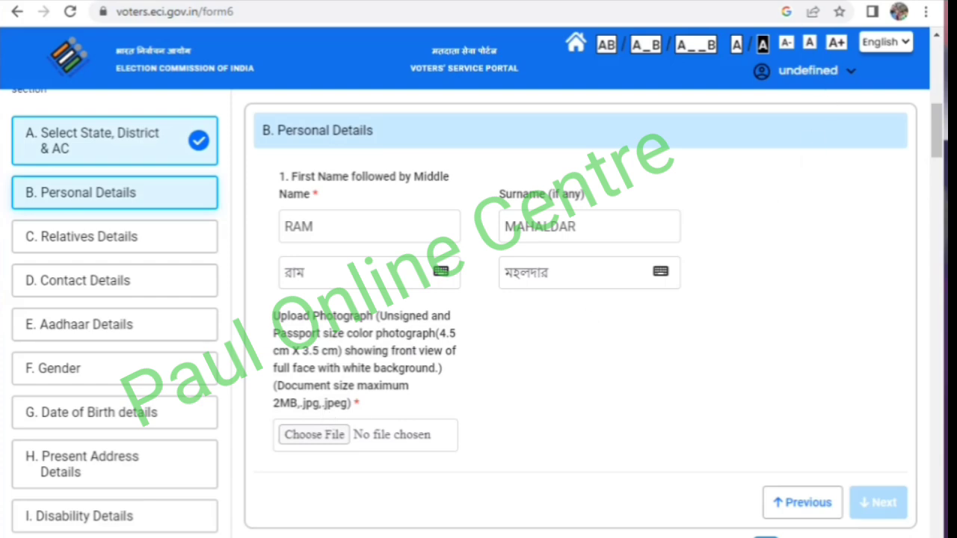
- Upload img002.jpg as the applicant's photograph, save its crop, and continue to the relatives section
click(314, 435)
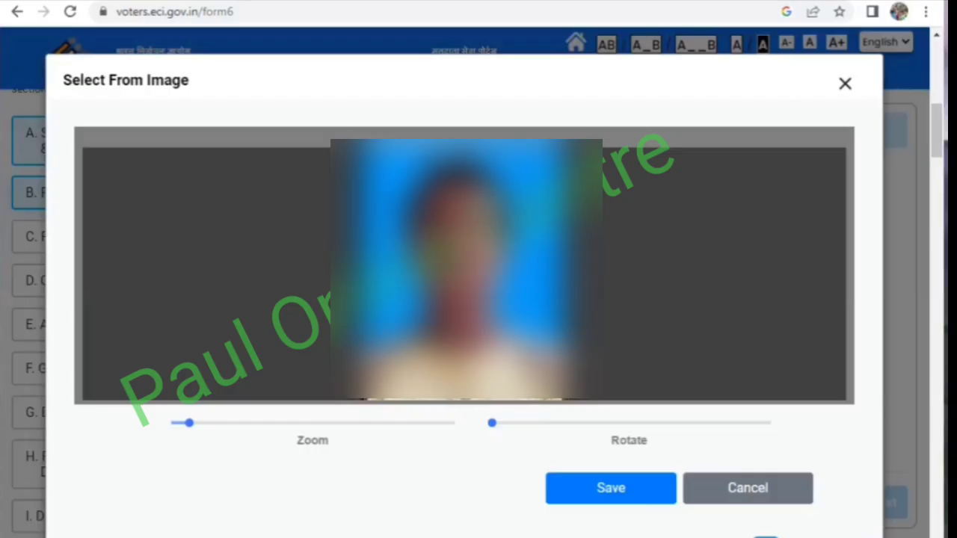
click(608, 490)
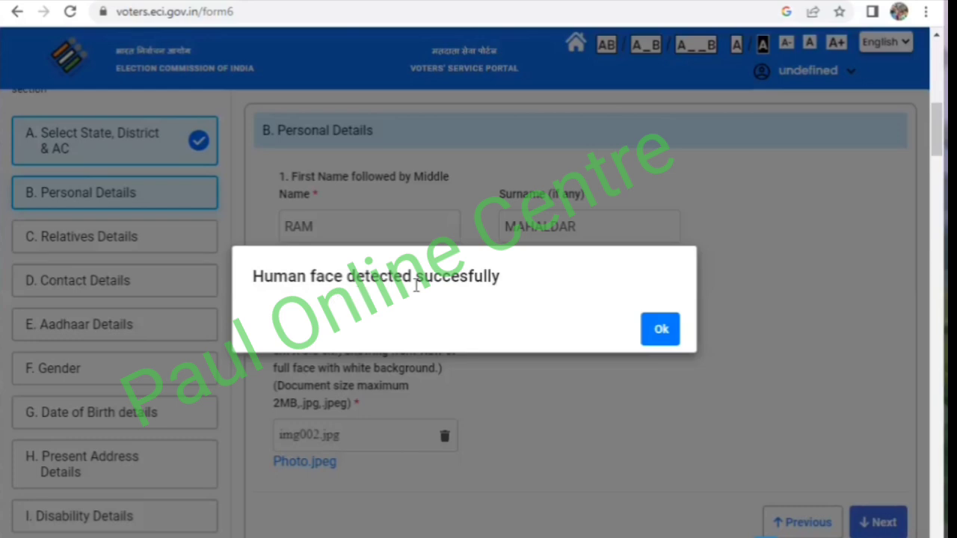
click(664, 335)
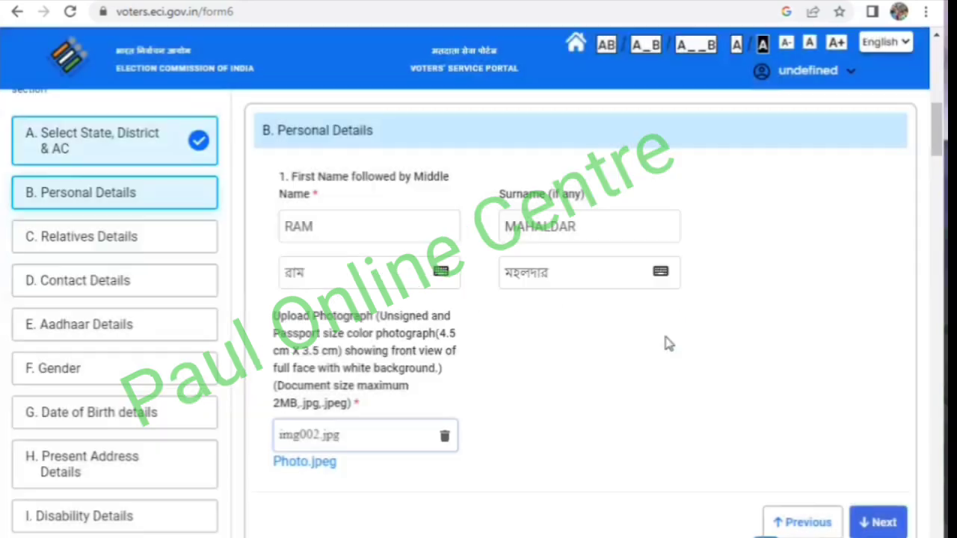
scroll(665, 342, down, 2)
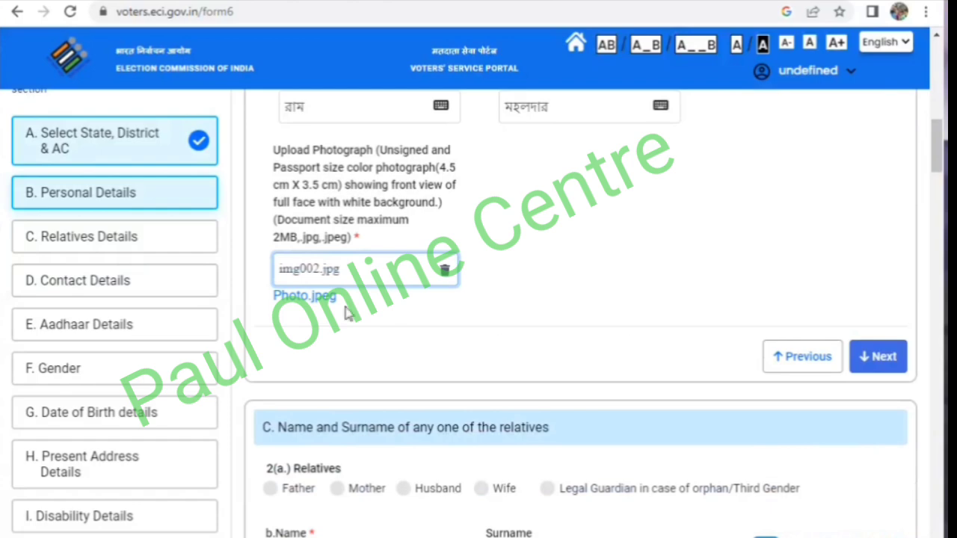
click(875, 373)
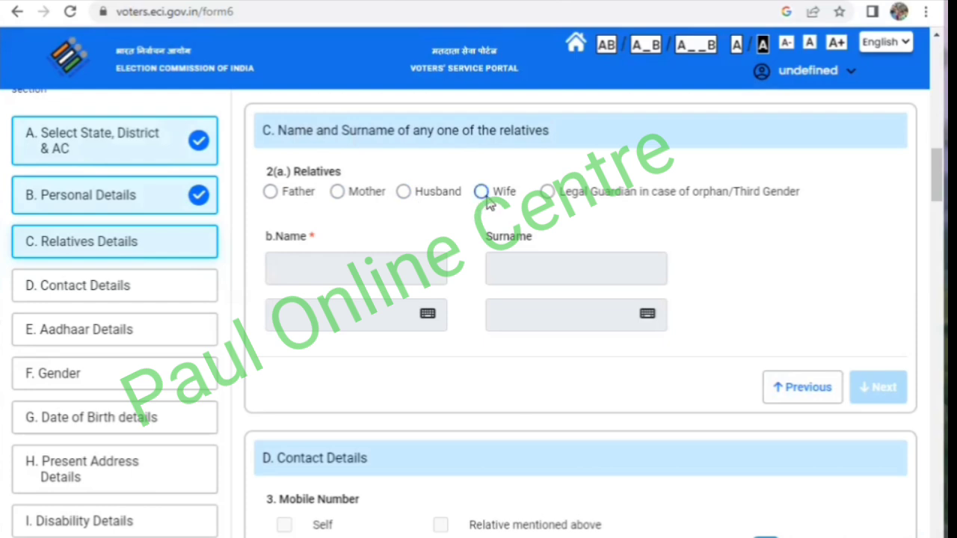
- Select Father as the relative, enter the father's name and surname, and pass the contact details without selecting a mobile number or e-mail option
click(270, 192)
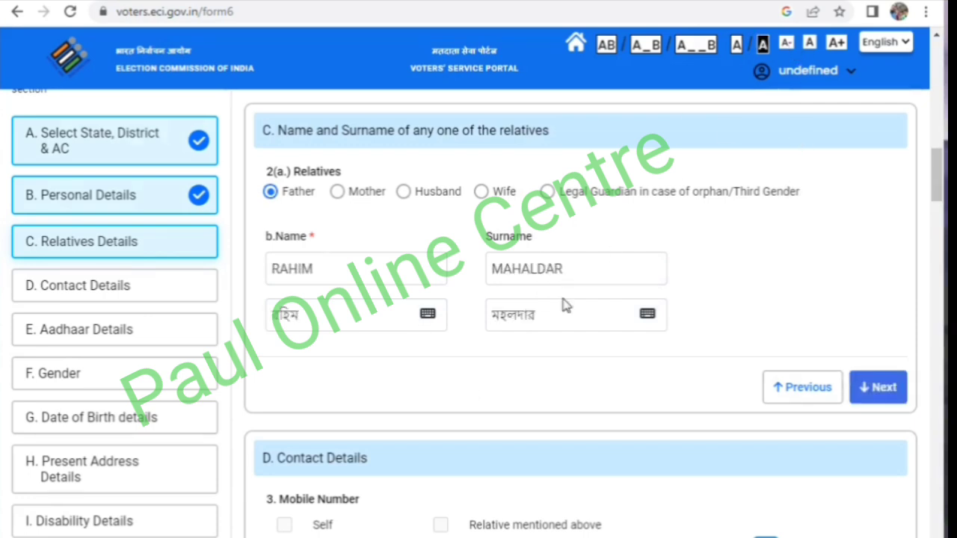
click(878, 396)
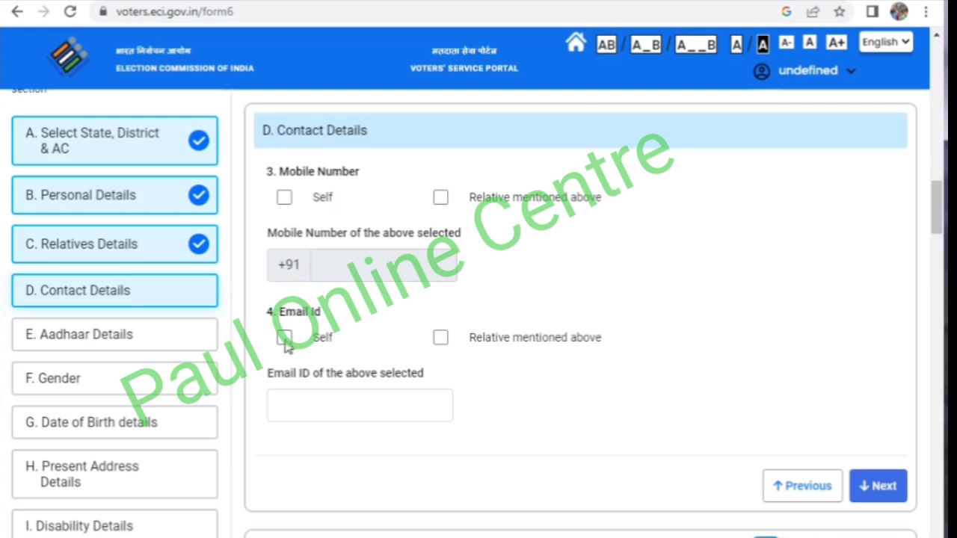
click(284, 198)
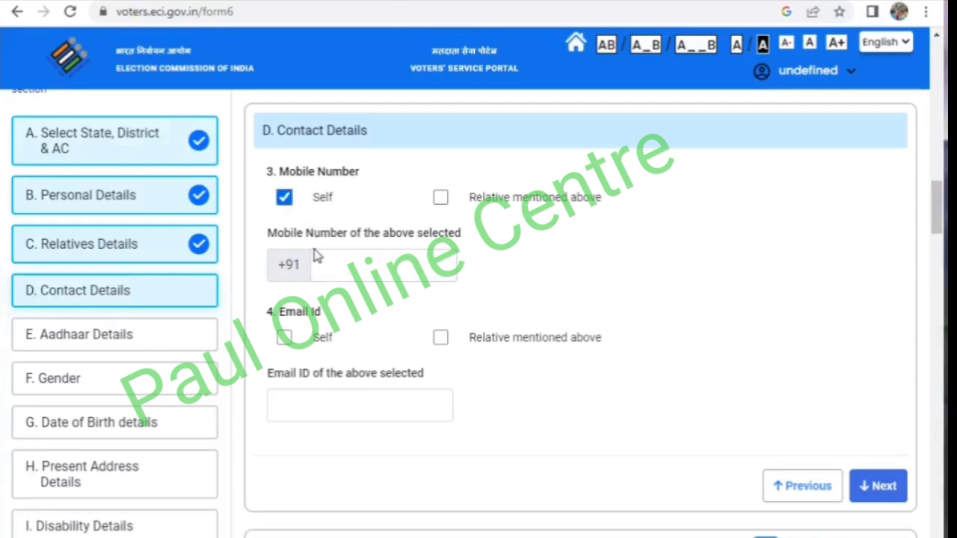
click(284, 197)
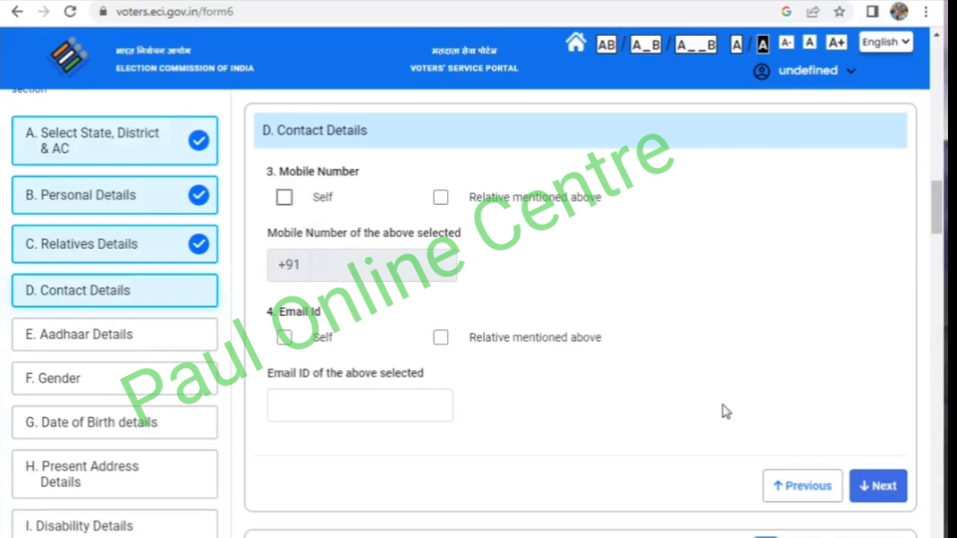
click(880, 490)
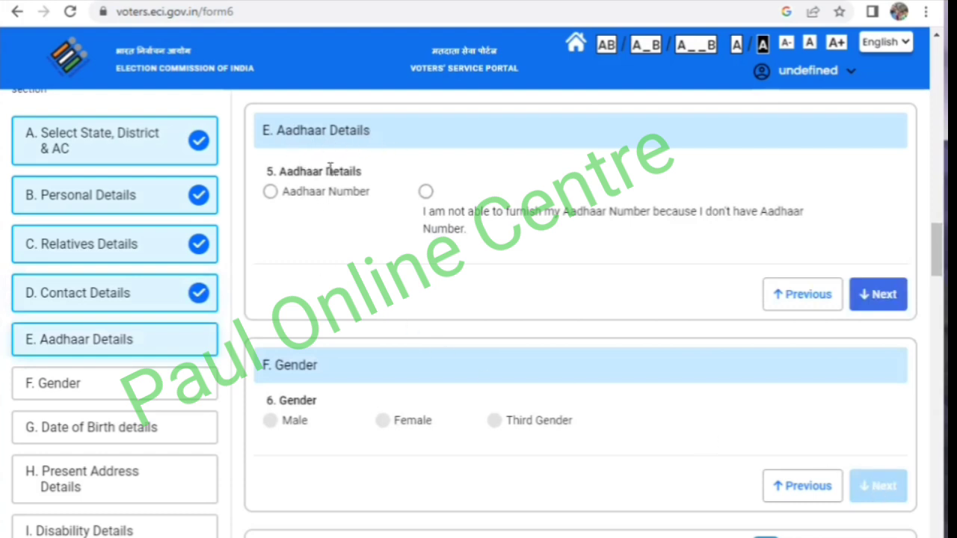
- Choose the Aadhaar Number option in the Aadhaar details, set the gender to Male, and continue to the date of birth section
click(270, 192)
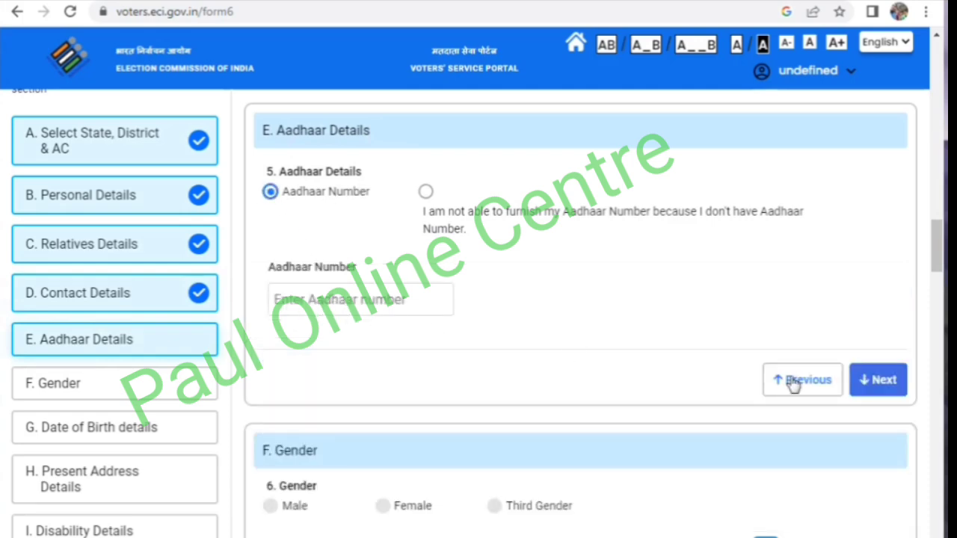
click(887, 383)
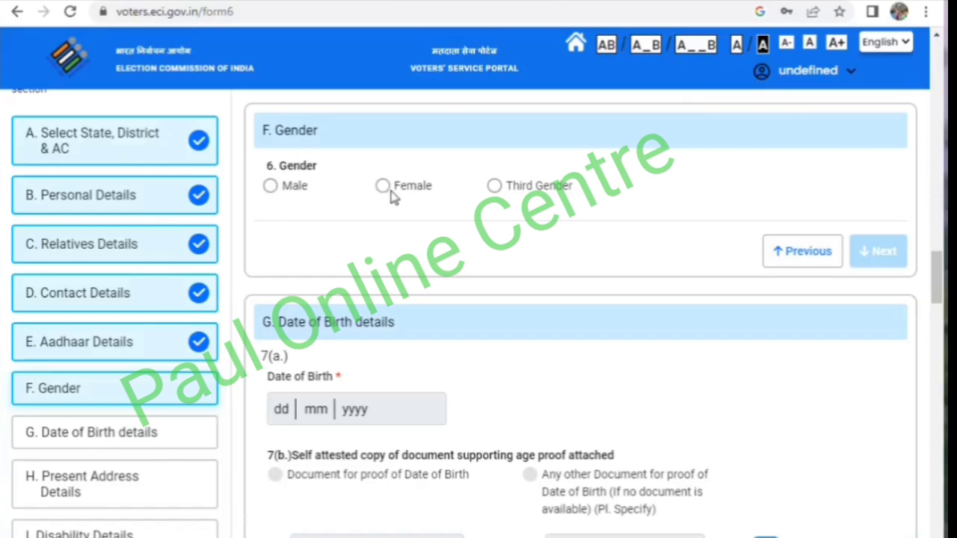
click(271, 186)
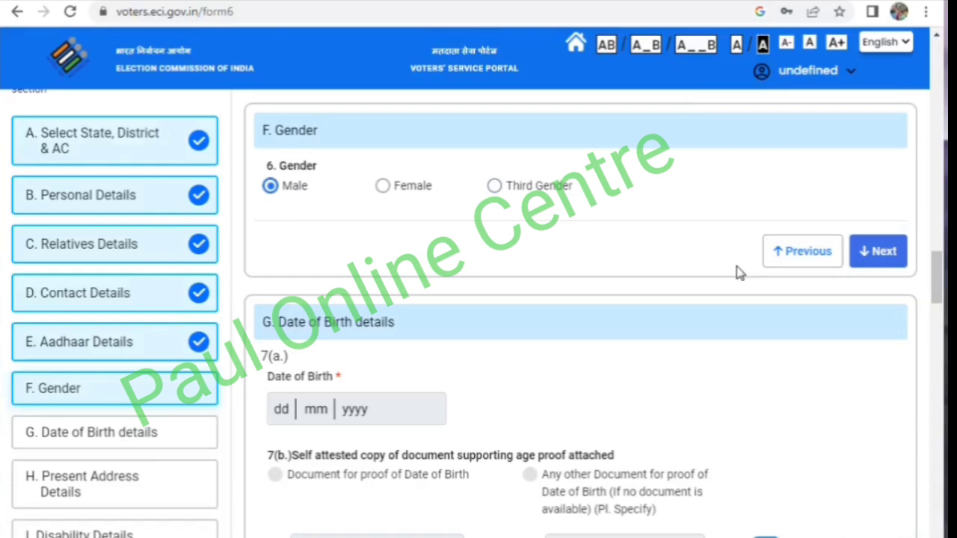
click(880, 267)
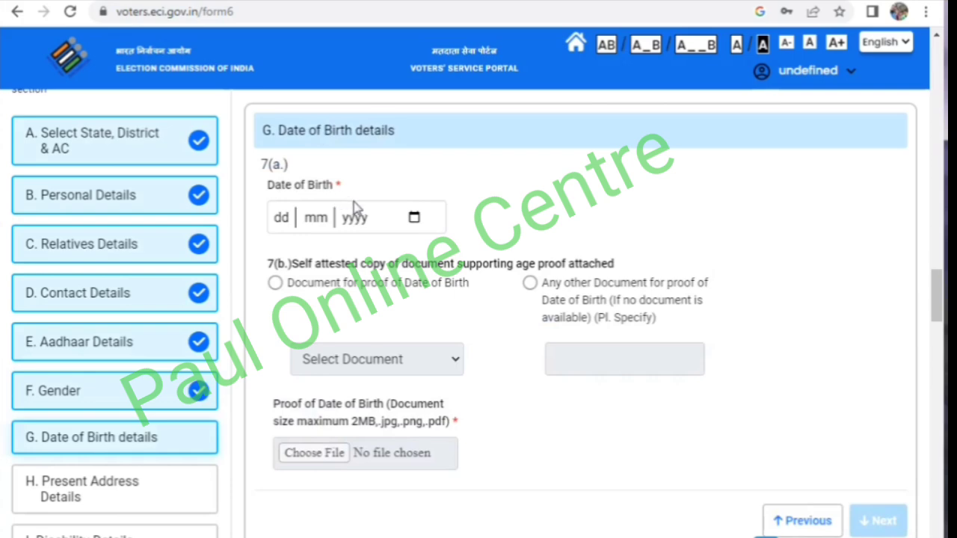
- Set the applicant's date of birth in the date of birth details
click(415, 219)
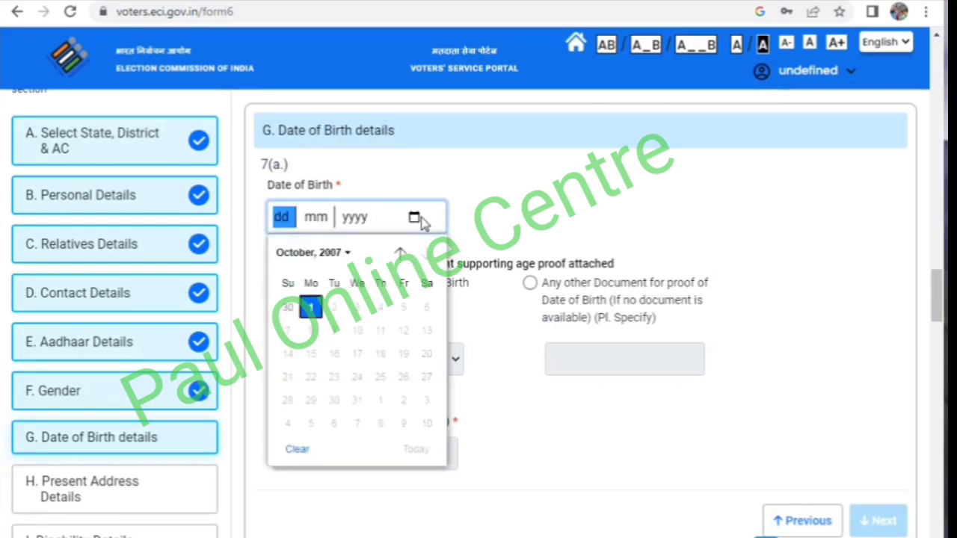
click(333, 254)
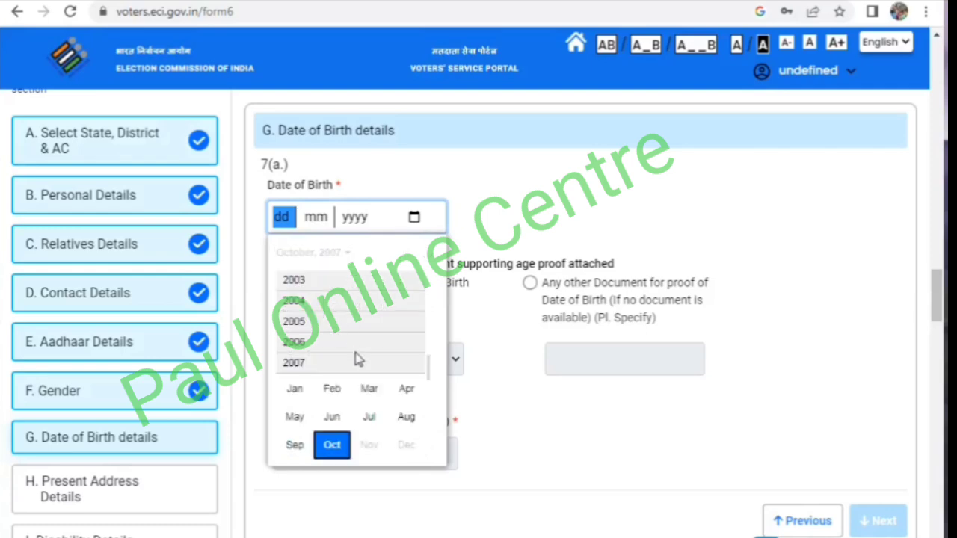
scroll(318, 365, up, 3)
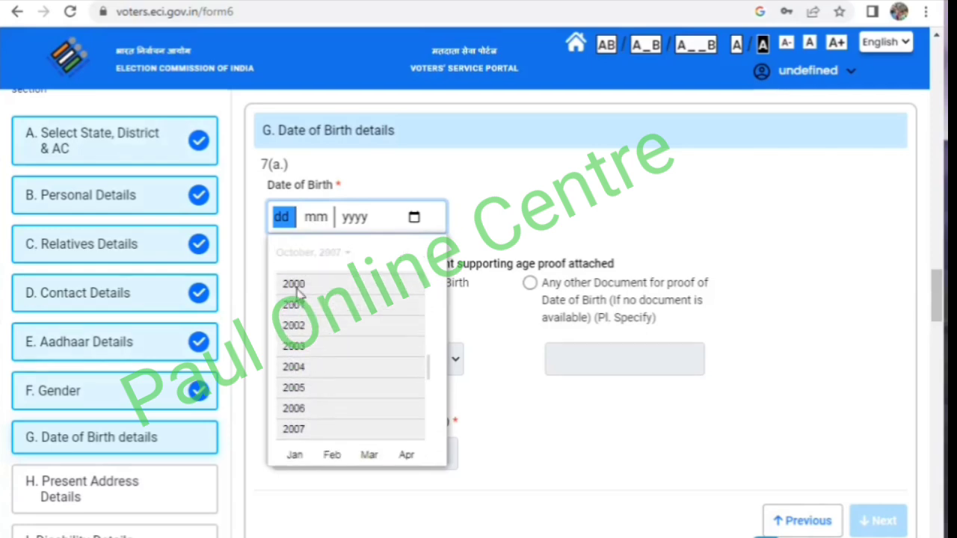
click(297, 287)
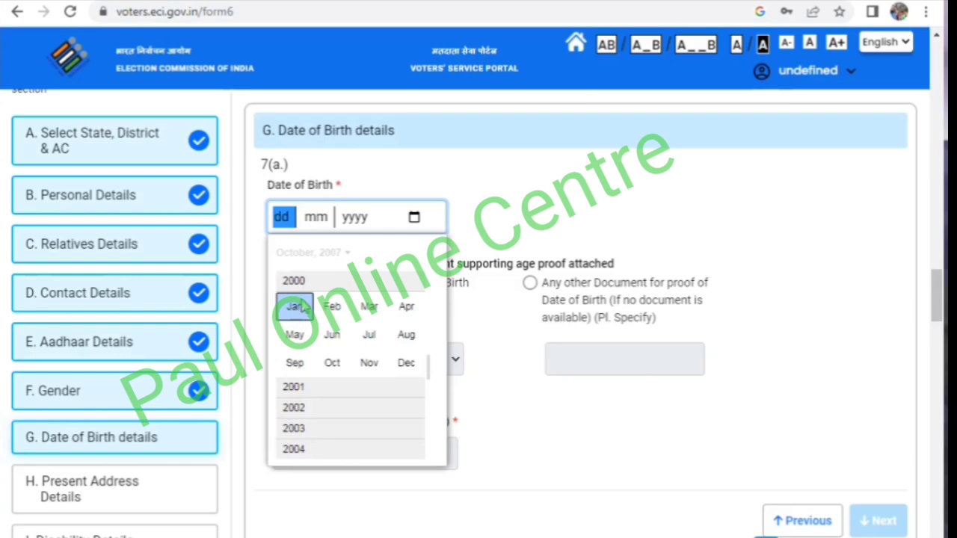
click(293, 308)
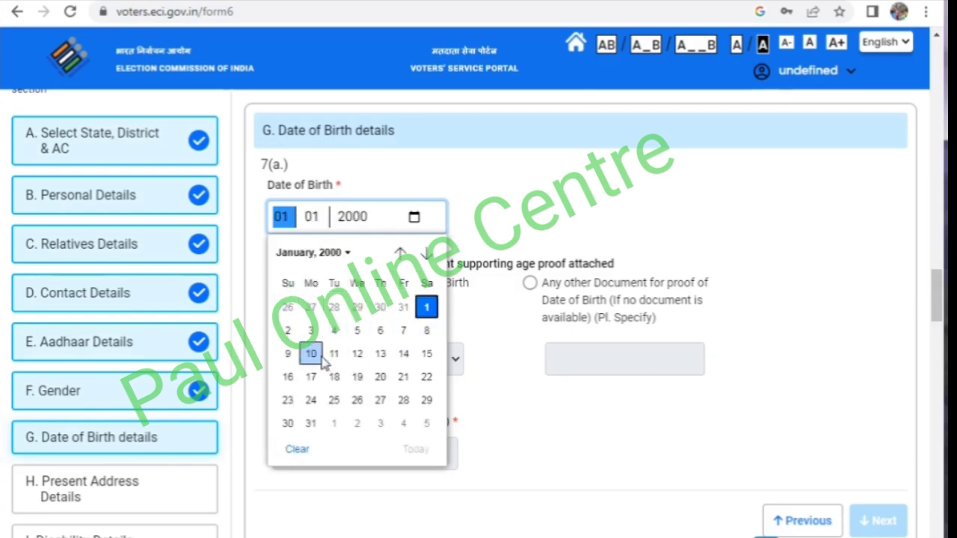
click(350, 356)
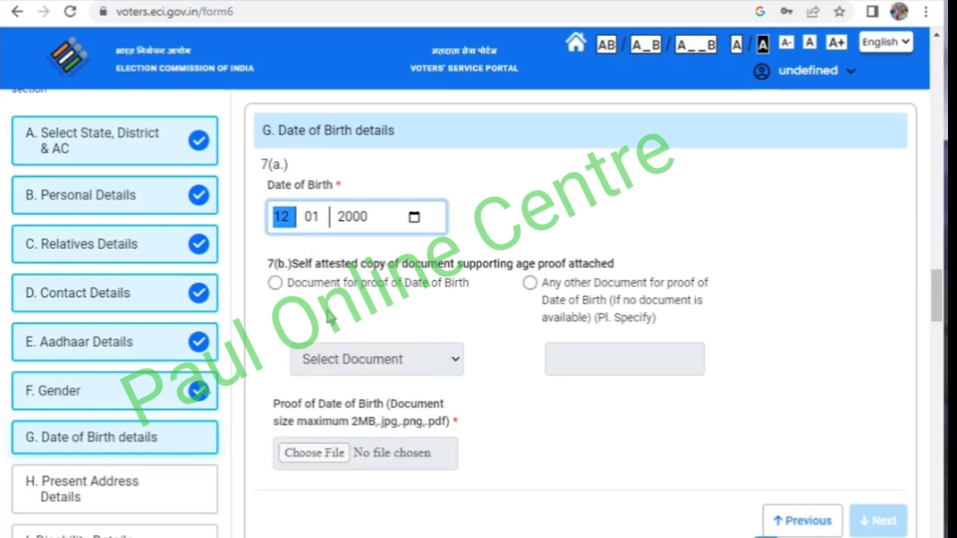
click(327, 311)
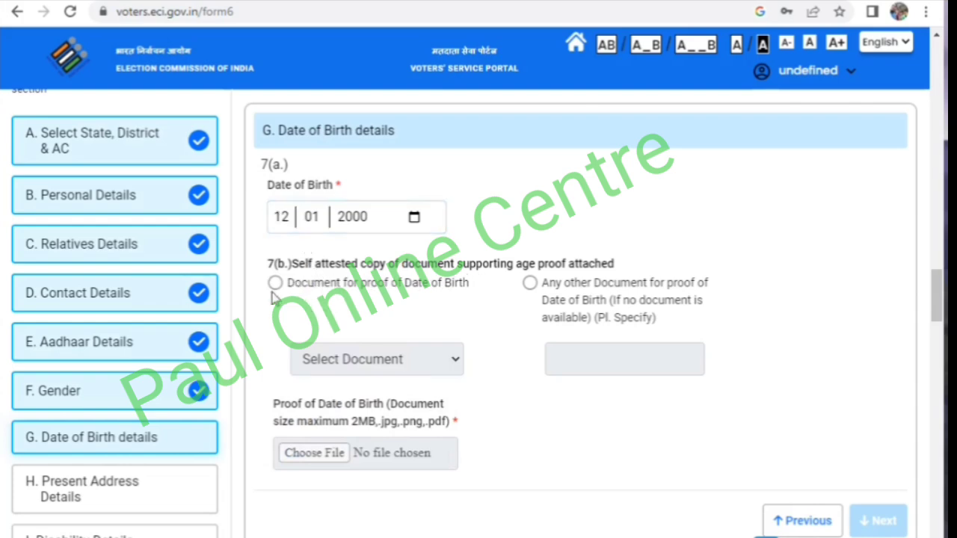
- Choose Birth Certificate as the document for proof of date of birth, upload img034.jpg, and continue to the present address section
click(277, 288)
click(278, 287)
click(327, 369)
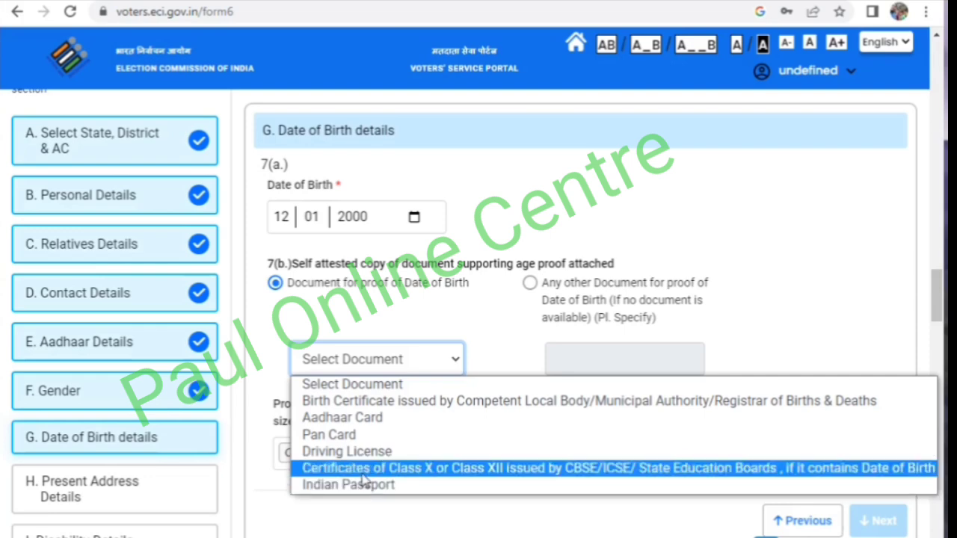
click(350, 404)
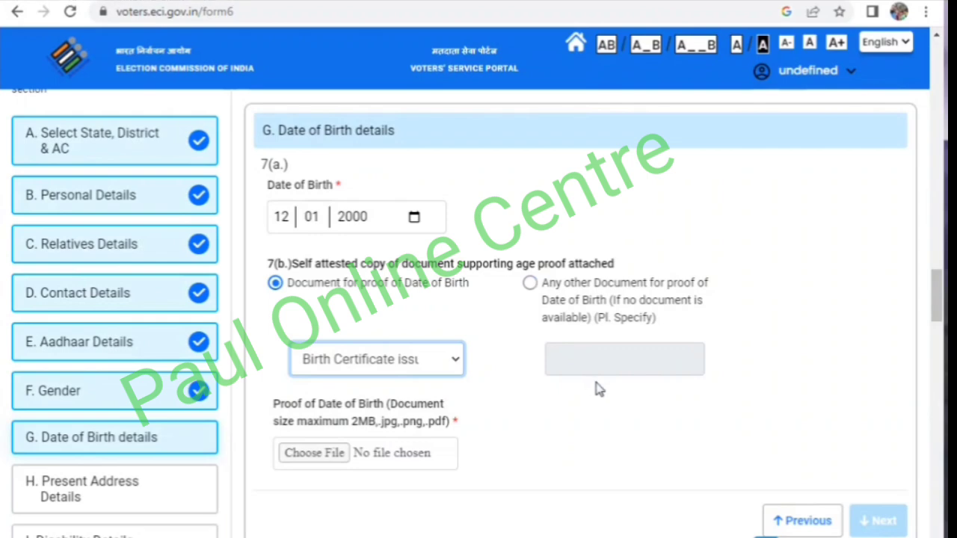
click(317, 455)
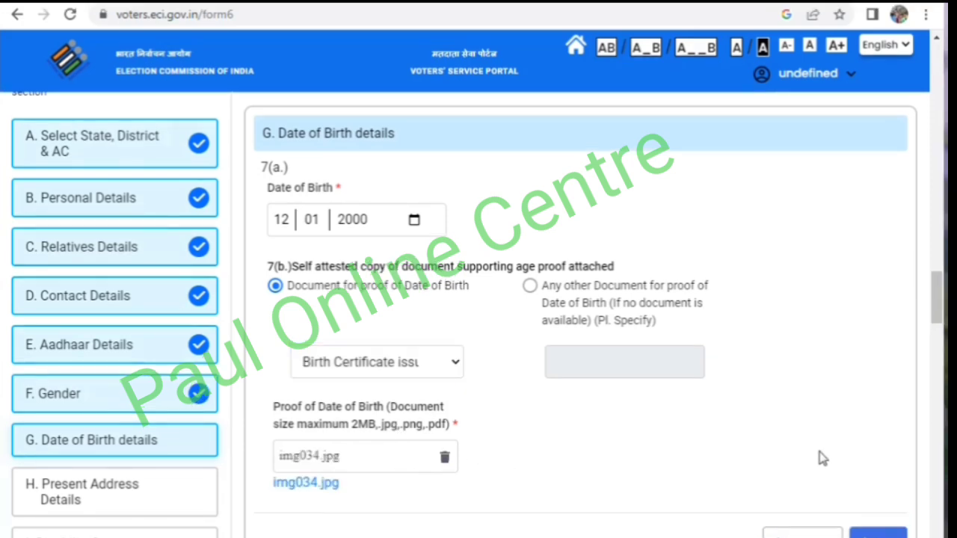
click(875, 534)
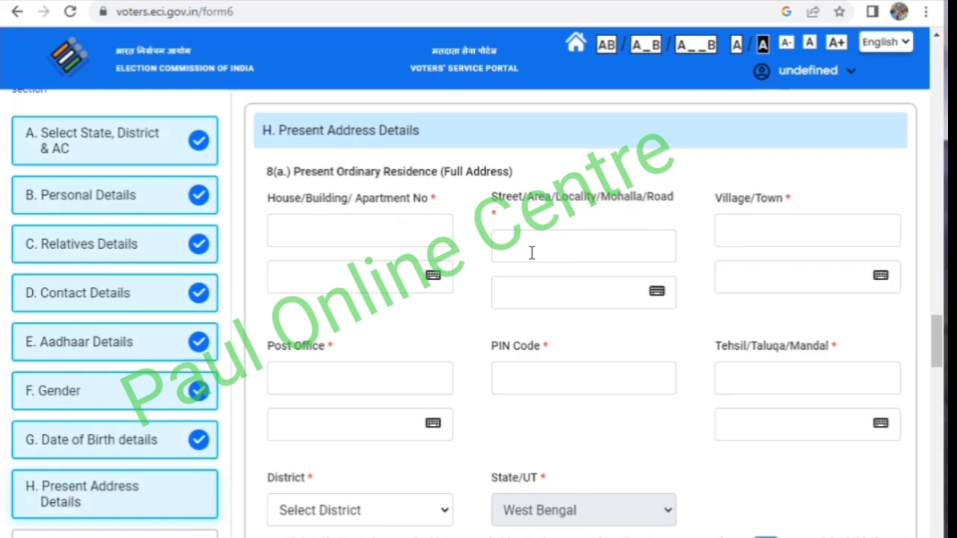
- Enter the street or locality, village or town, and postal PIN code of the applicant's present residence
click(581, 246)
text(PUKHURIA)
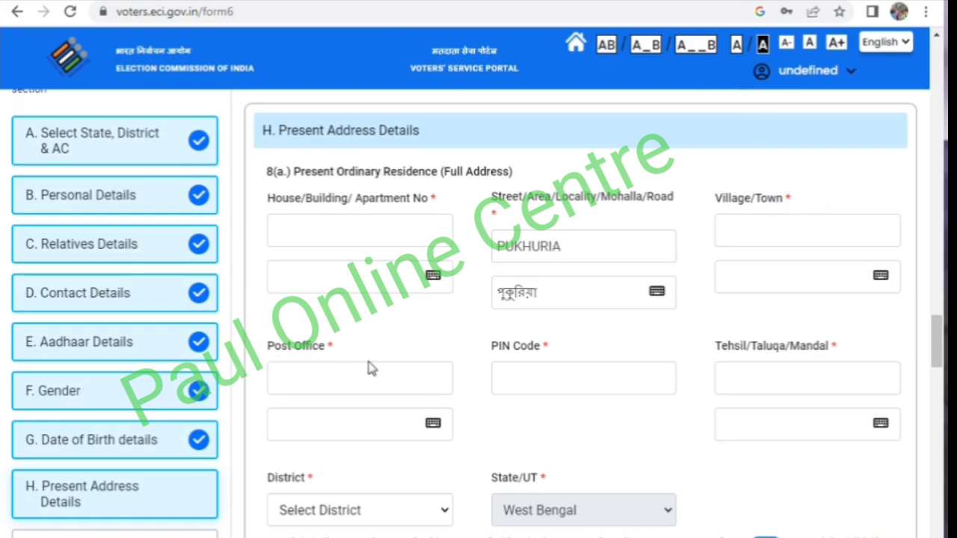
click(808, 230)
text(SEM)
click(344, 367)
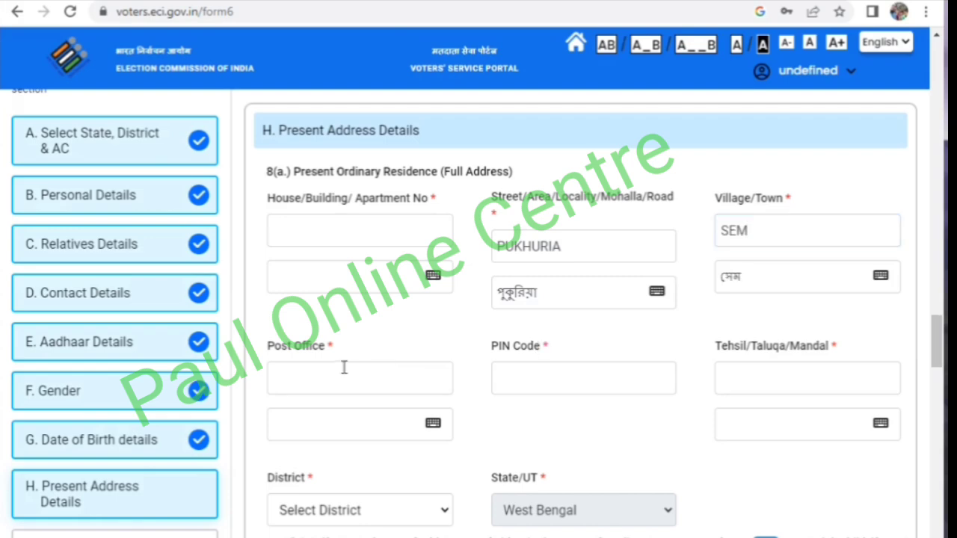
click(543, 381)
text(73220)
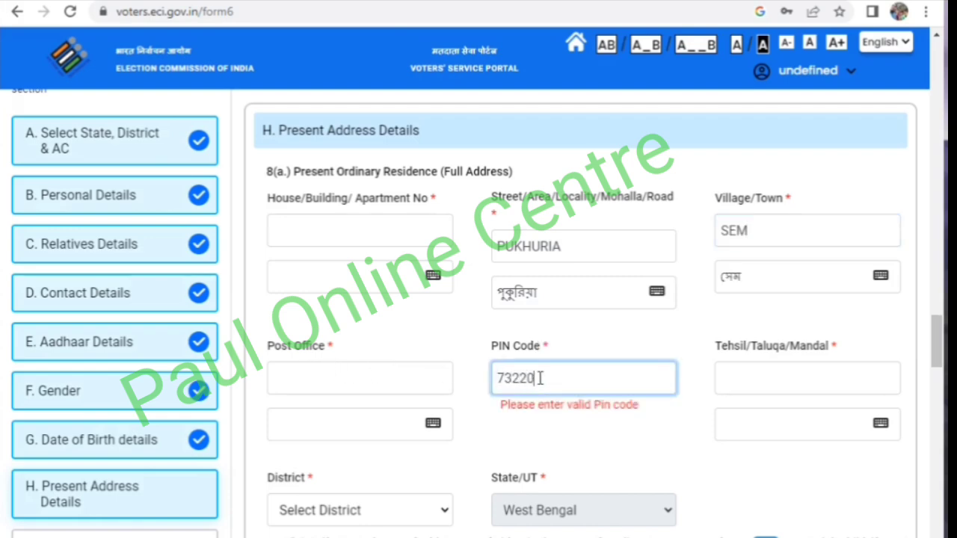
text(4)
click(691, 414)
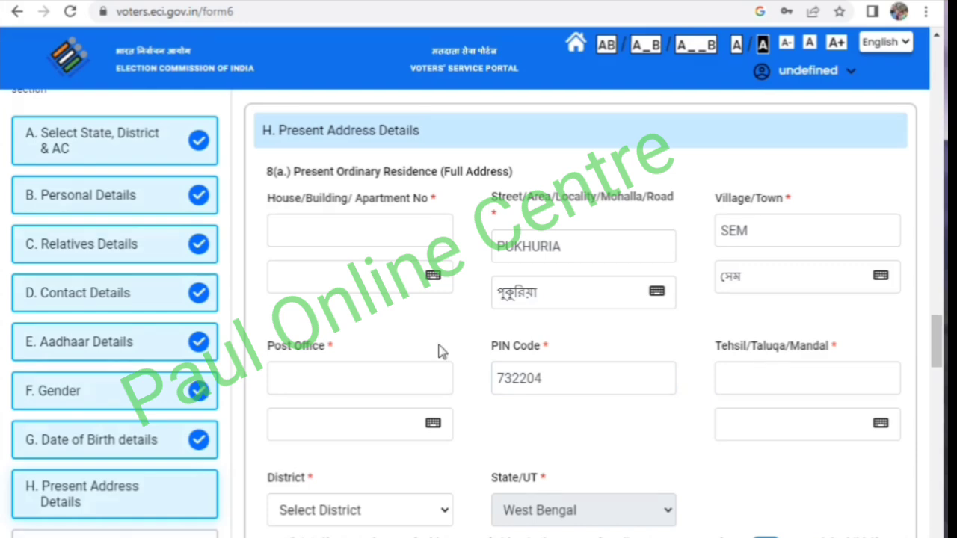
- Select MALDA as the district of the present address
scroll(774, 374, down, 1)
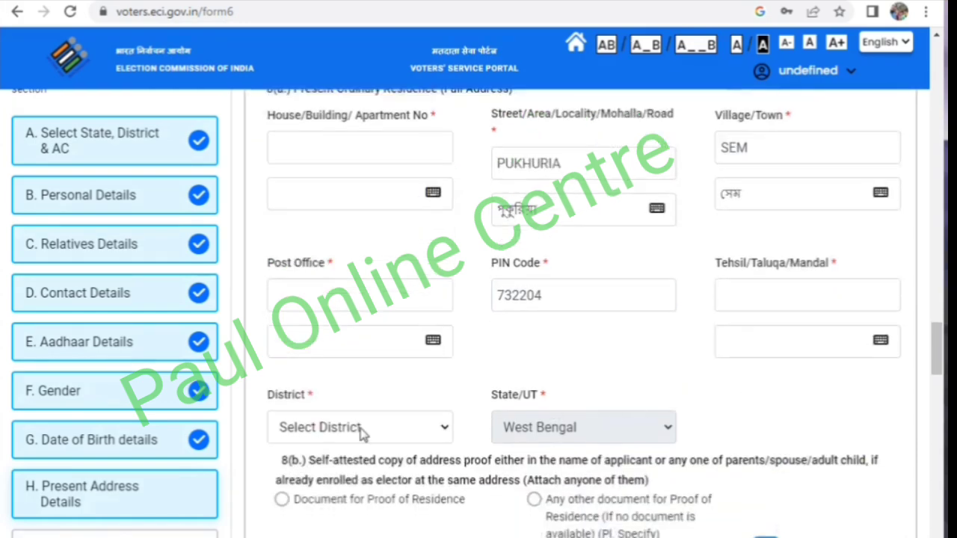
click(327, 432)
click(317, 469)
- Choose the Document for Proof of Residence option and select Aadhaar Card as the document
scroll(348, 423, down, 2)
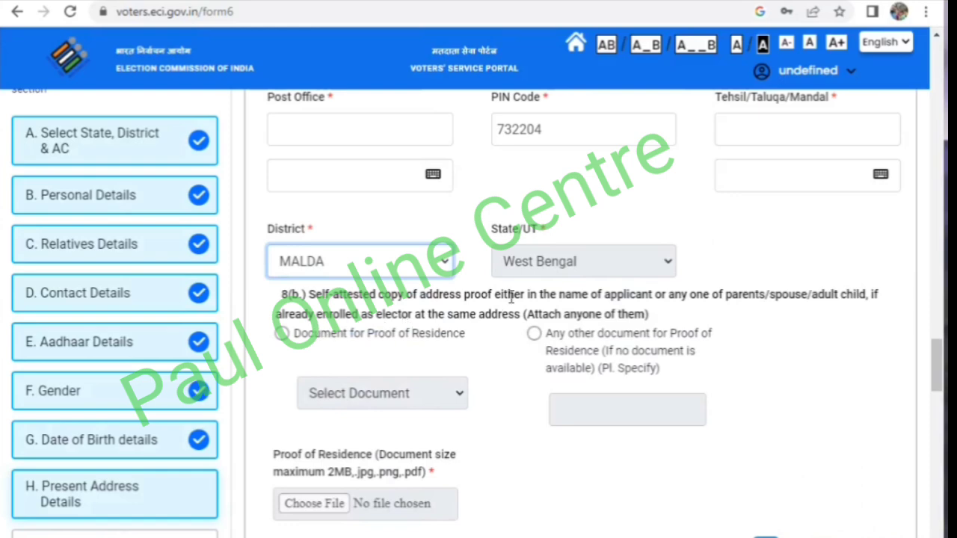
click(282, 334)
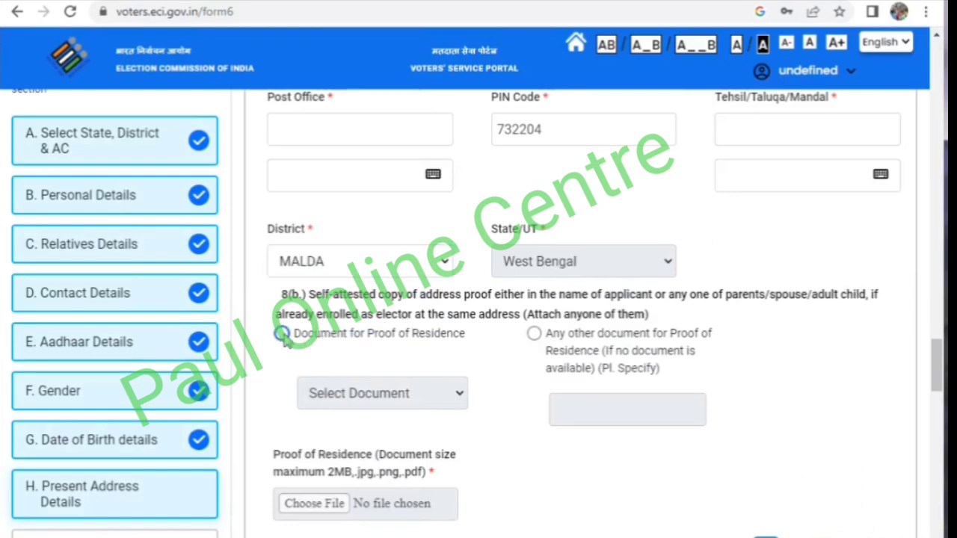
scroll(567, 209, up, 1)
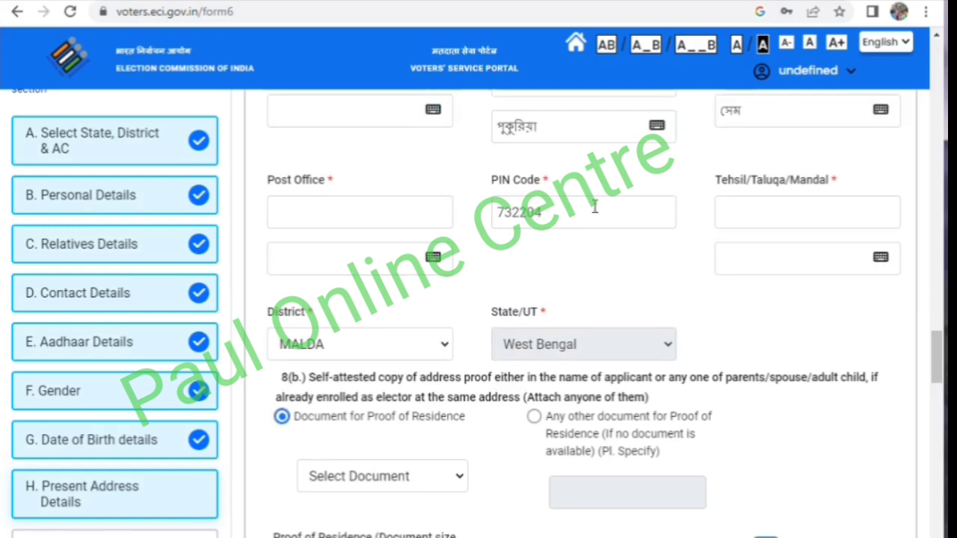
scroll(595, 207, down, 1)
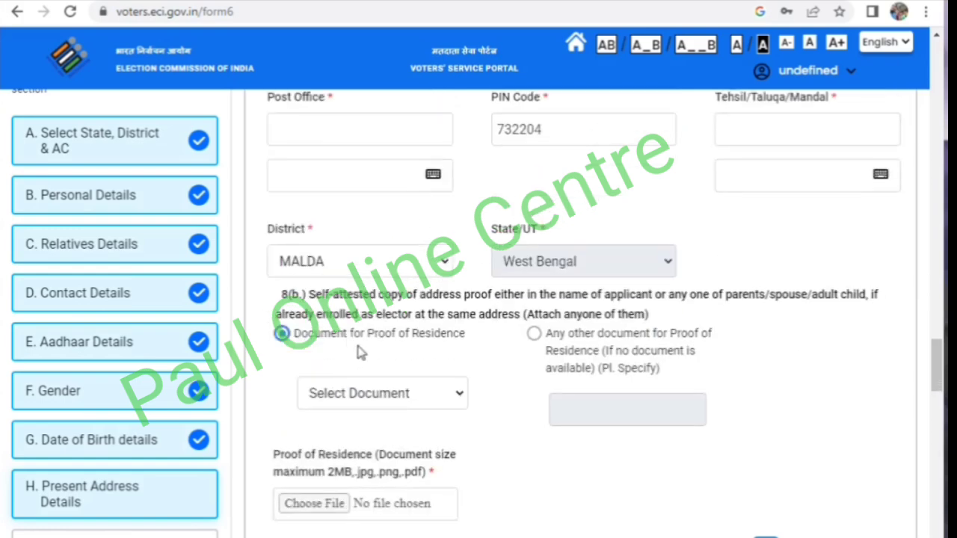
click(360, 395)
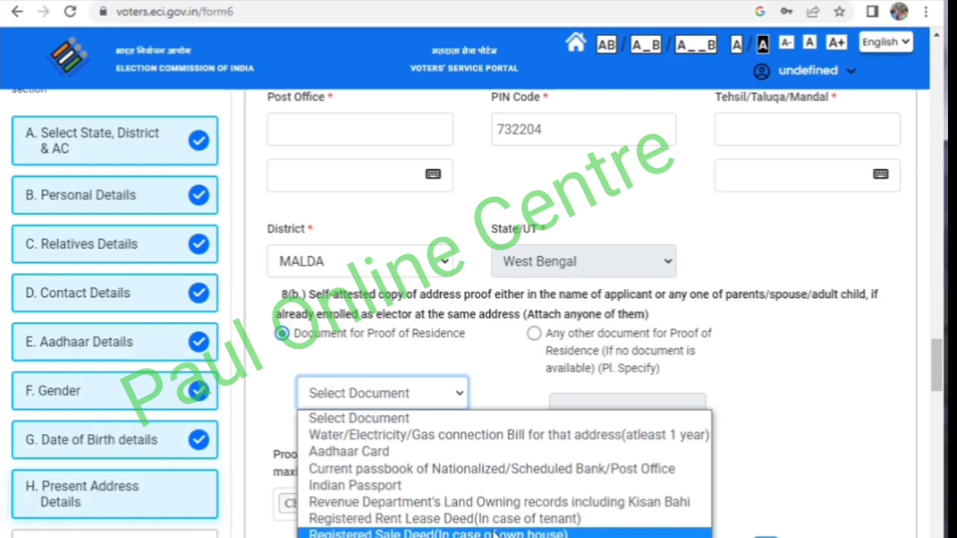
click(393, 452)
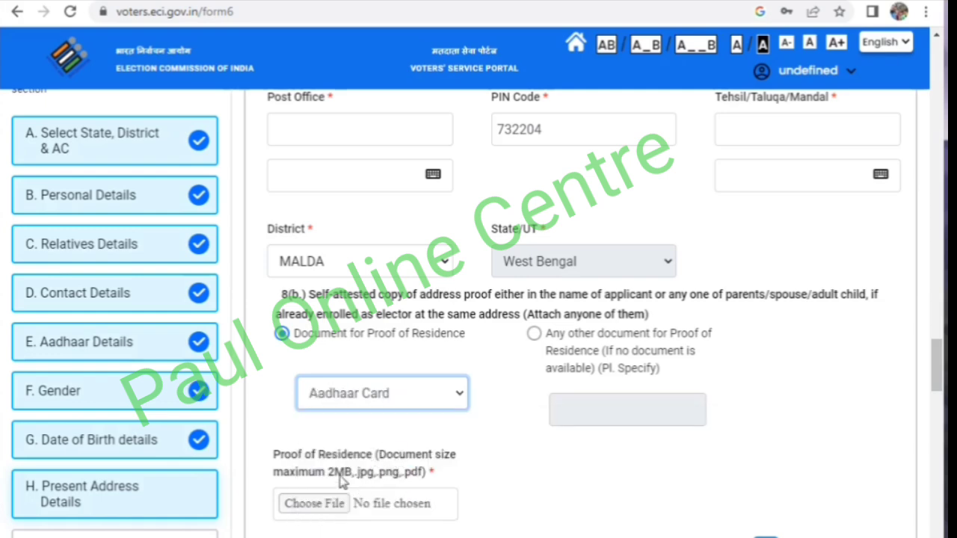
- Upload img048.jpg as the proof of residence and continue past the optional disability category without filling it in
scroll(346, 458, down, 2)
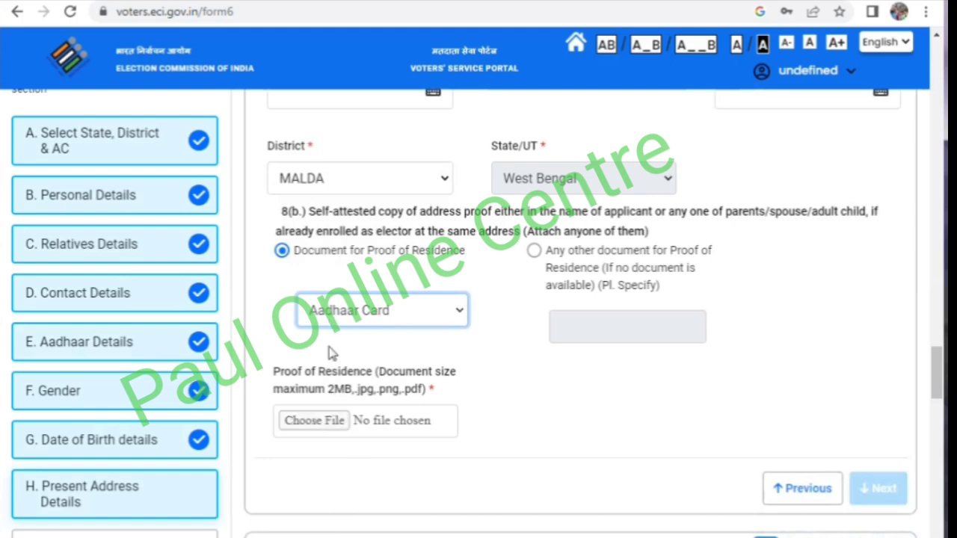
click(316, 420)
scroll(718, 305, down, 4)
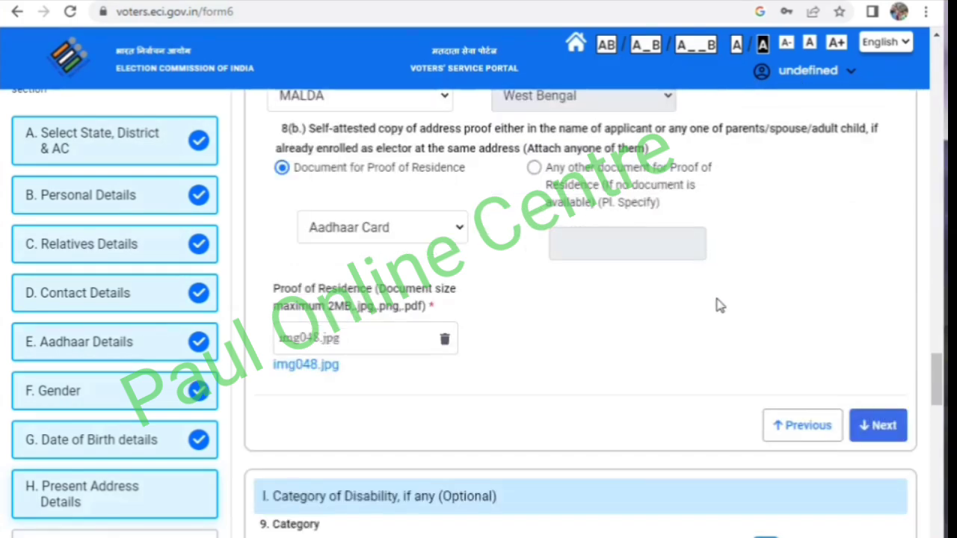
scroll(908, 352, down, 6)
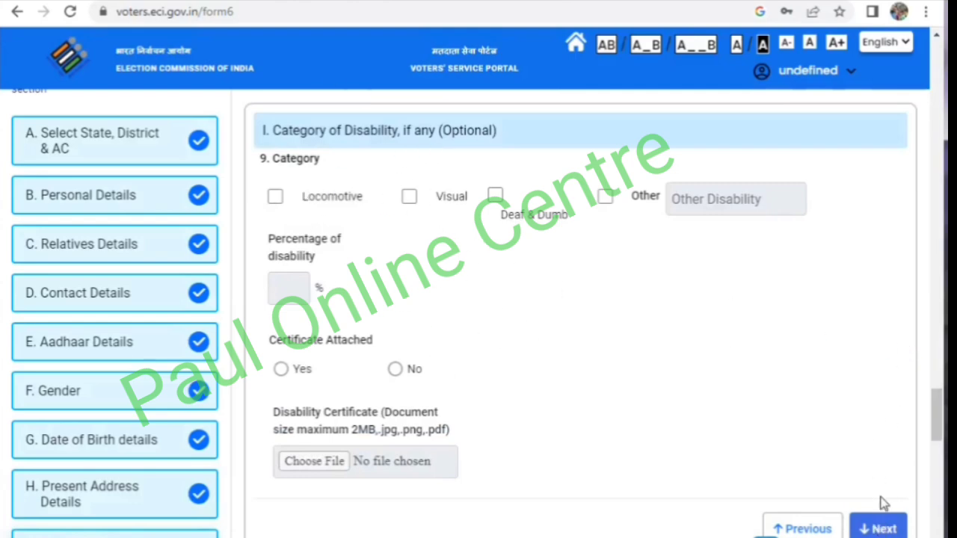
click(881, 526)
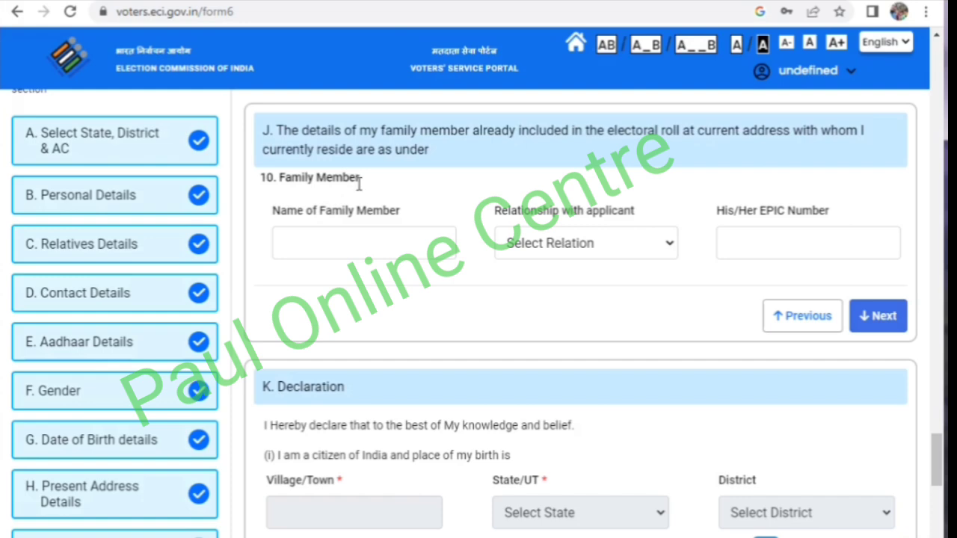
- Enter the family member's name, select Father as the relationship, enter his EPIC number, and continue to the declaration
click(329, 253)
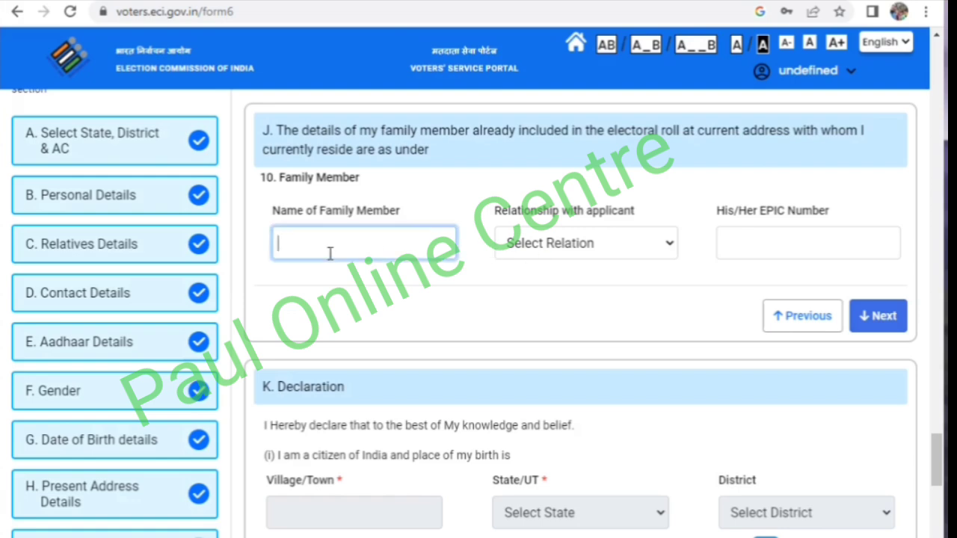
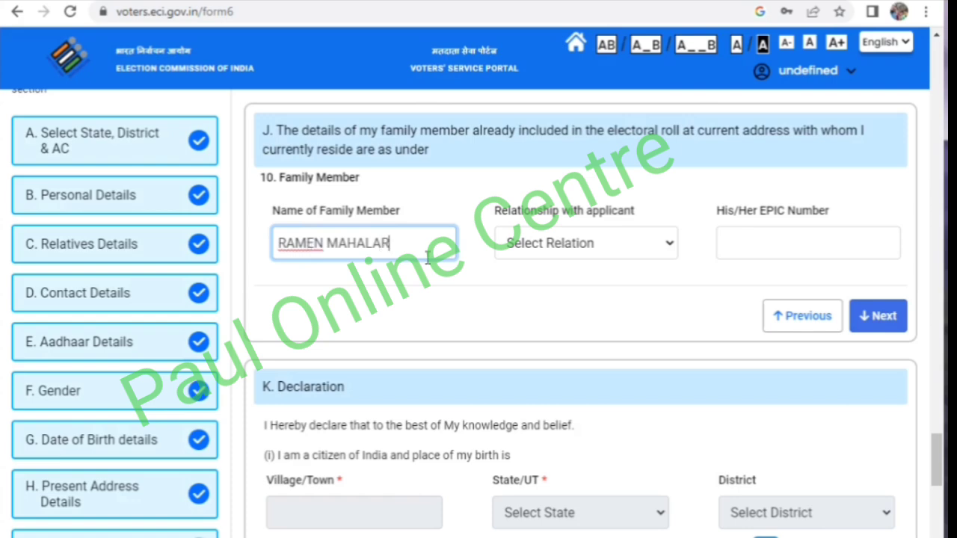
click(544, 244)
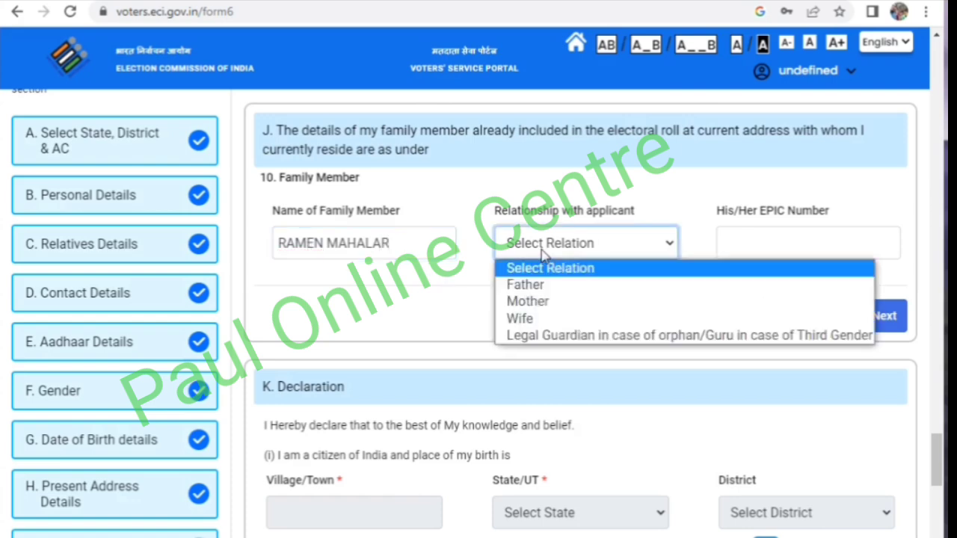
click(526, 285)
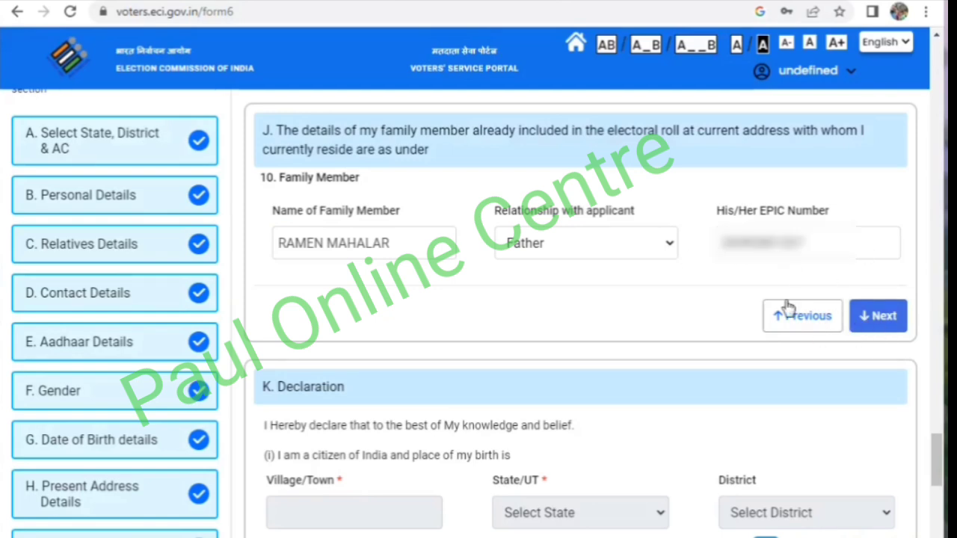
click(872, 326)
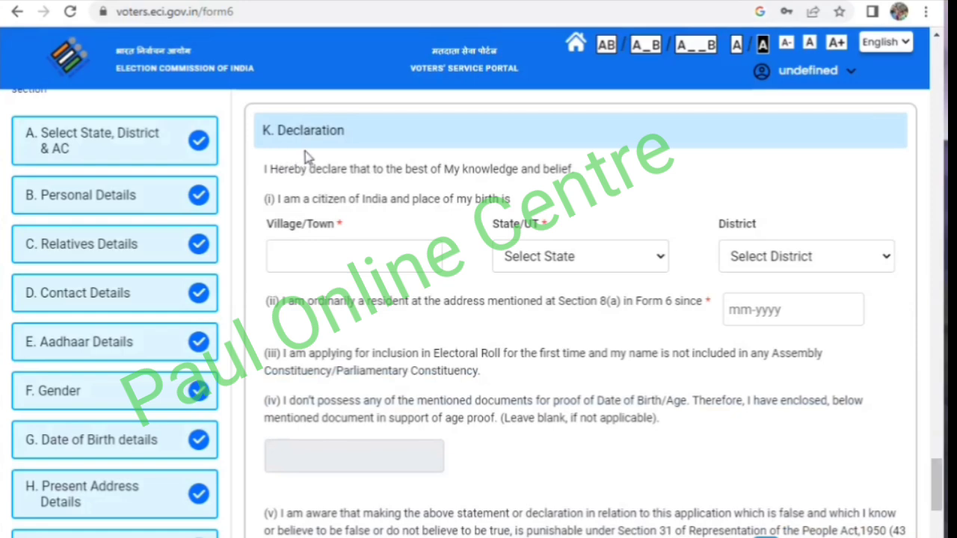
- Enter the village or town of the applicant's birth in the declaration and select West Bengal as the state
click(324, 268)
text(PUK)
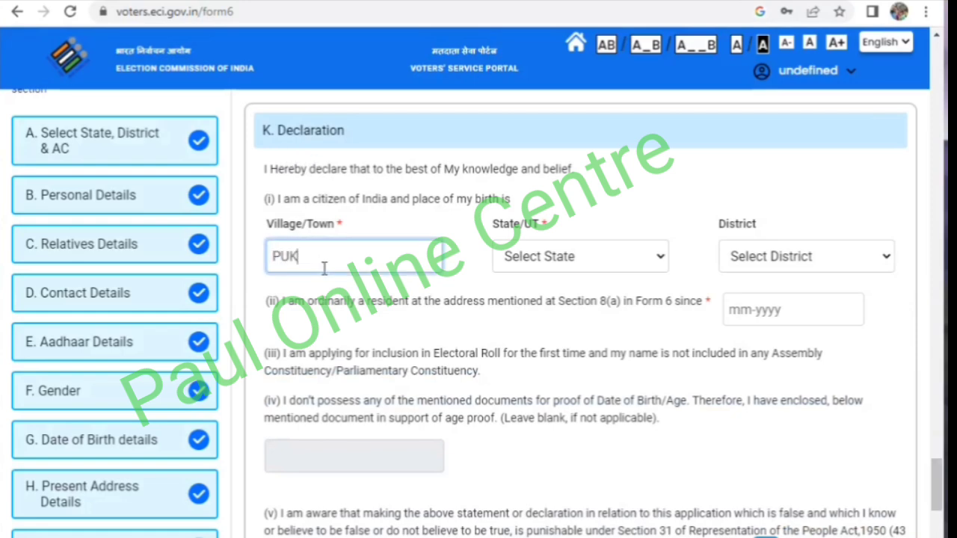
text(HURIA)
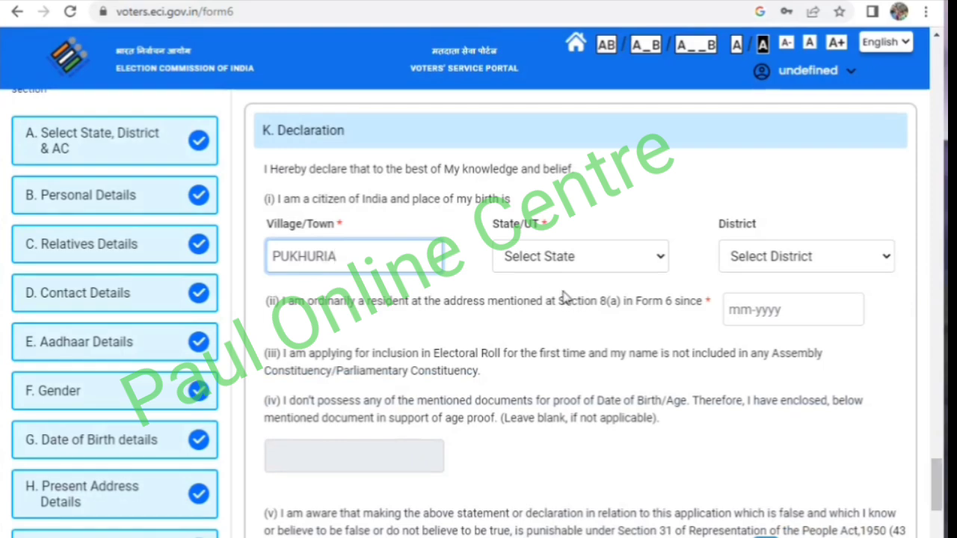
click(539, 257)
scroll(543, 150, down, 2)
scroll(544, 150, down, 5)
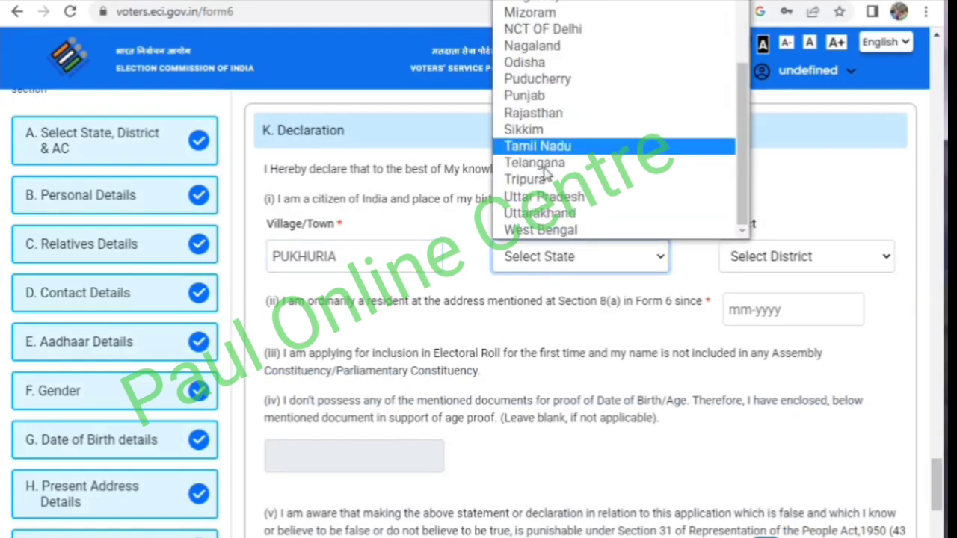
click(543, 227)
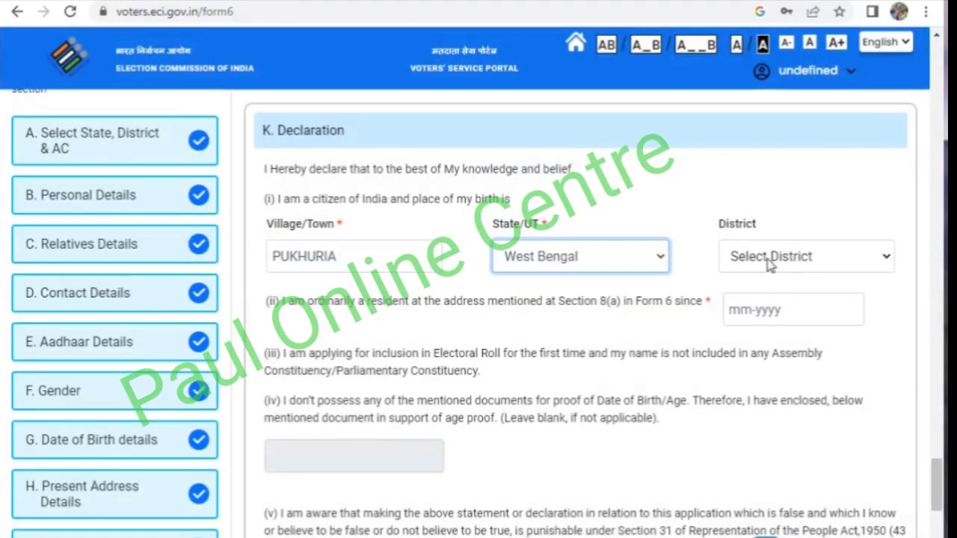
- Select MALDA as the district of the applicant's birth in the declaration
click(769, 262)
scroll(762, 187, down, 1)
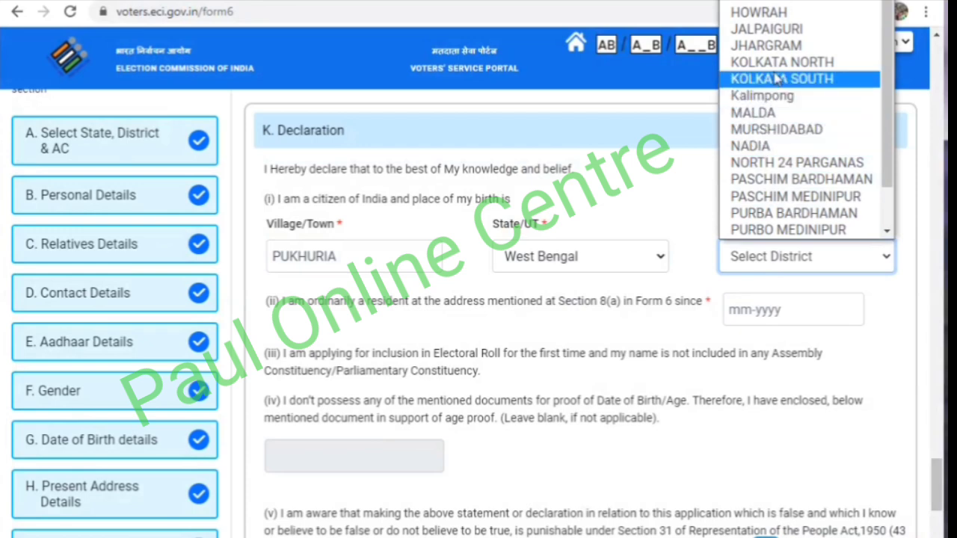
click(776, 114)
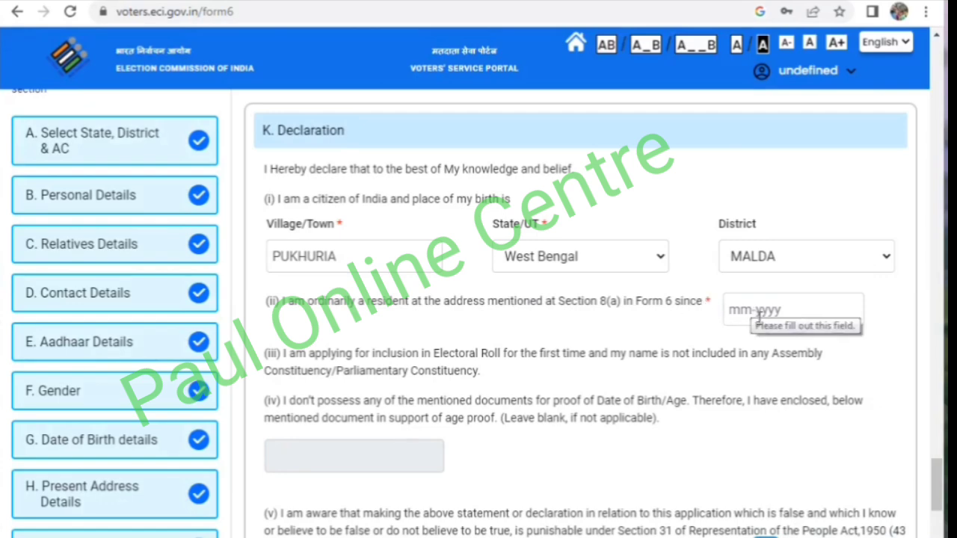
- Enter the applicant's village or town as the place of declaration and continue to the captcha section
scroll(609, 314, down, 4)
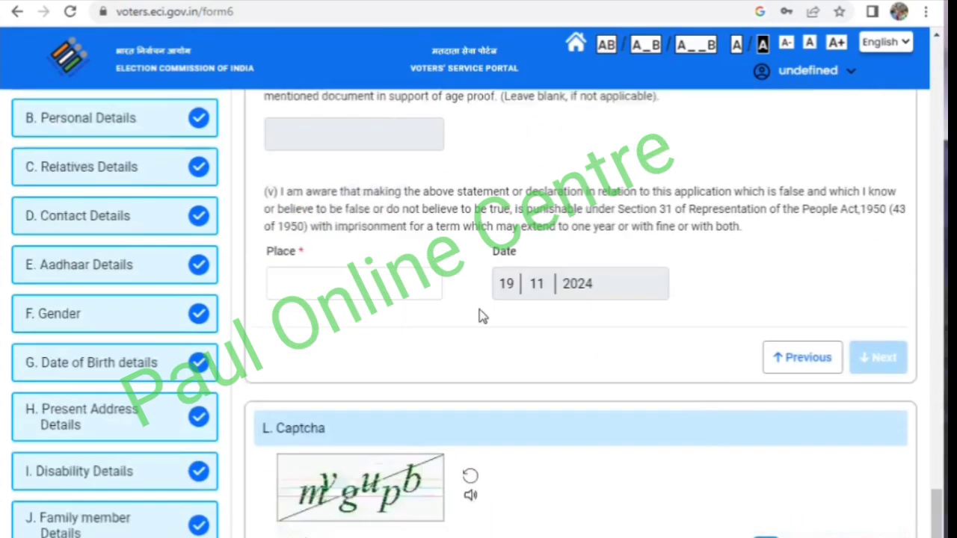
click(316, 273)
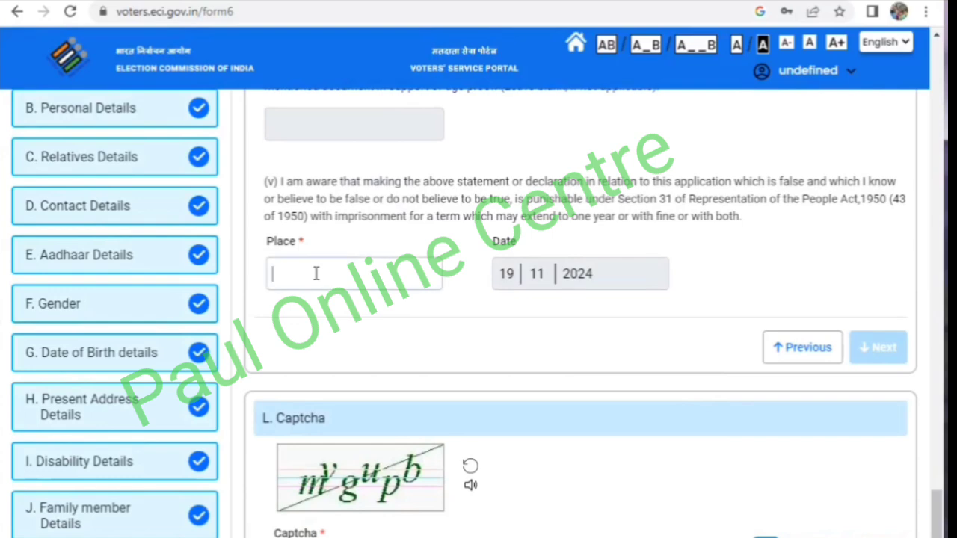
text(PUKHURIA)
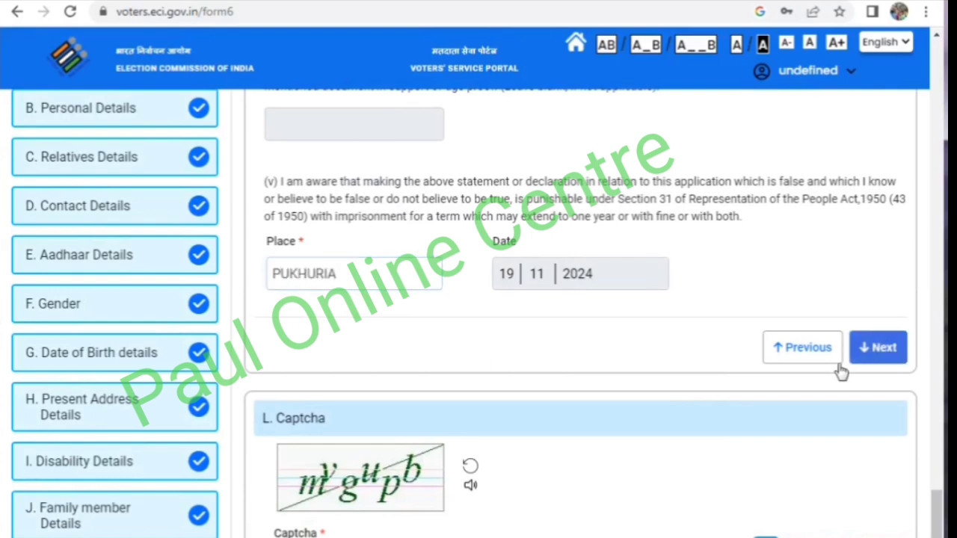
click(876, 347)
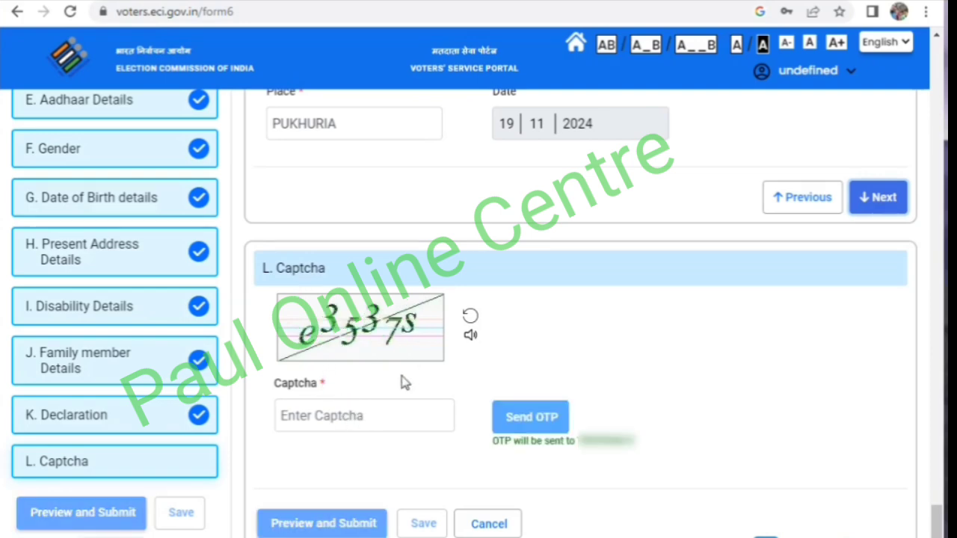
- Enter the captcha code and the OTP requested for the applicant's mobile number, and open the preview of the completed form
click(345, 425)
text(e)
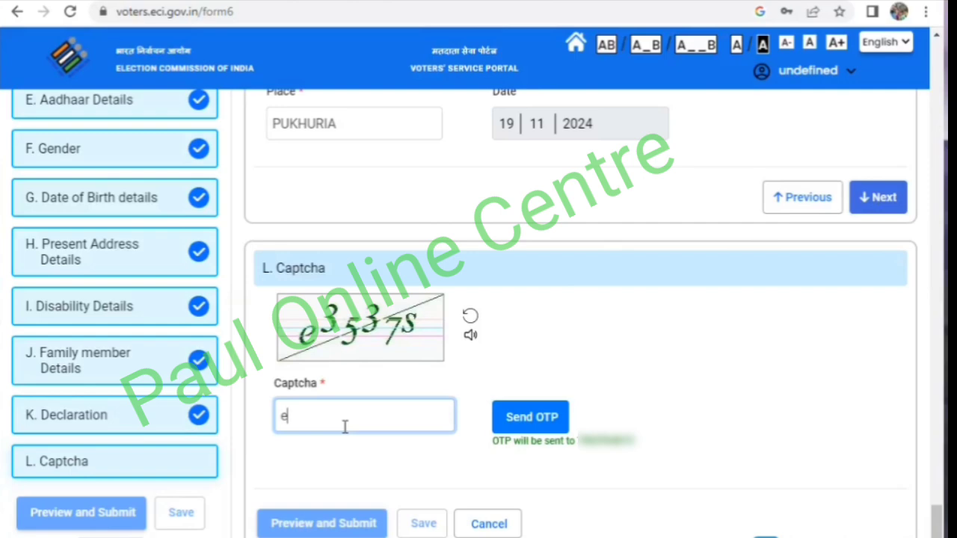
text(3537s)
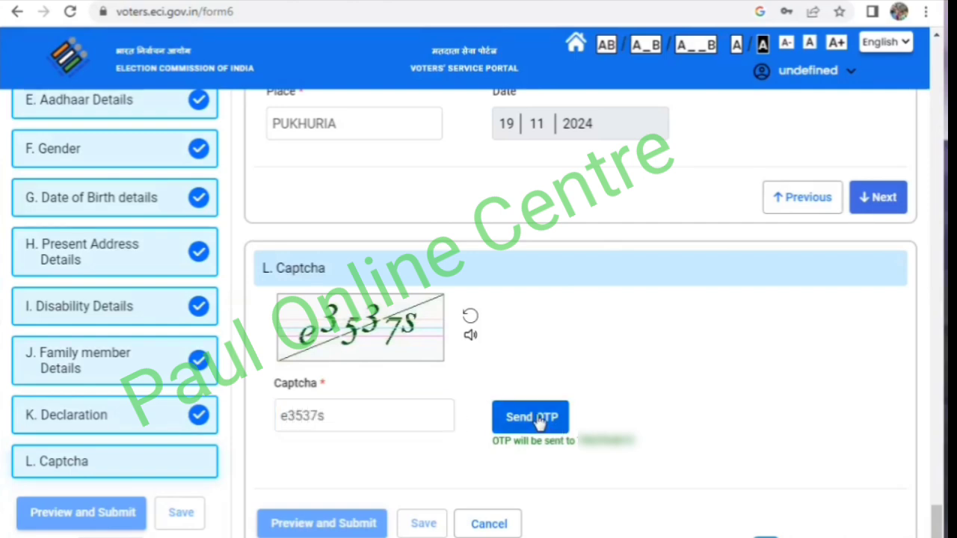
click(527, 421)
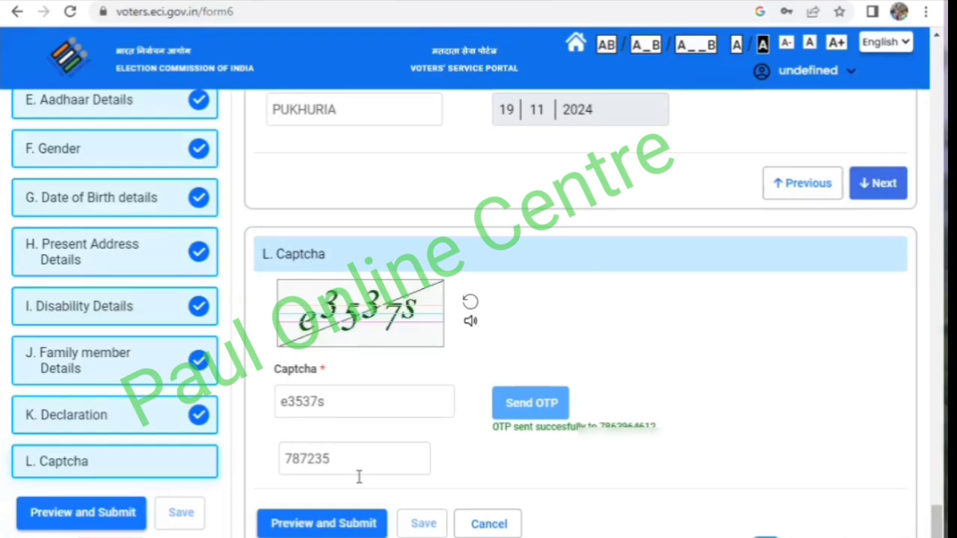
click(322, 527)
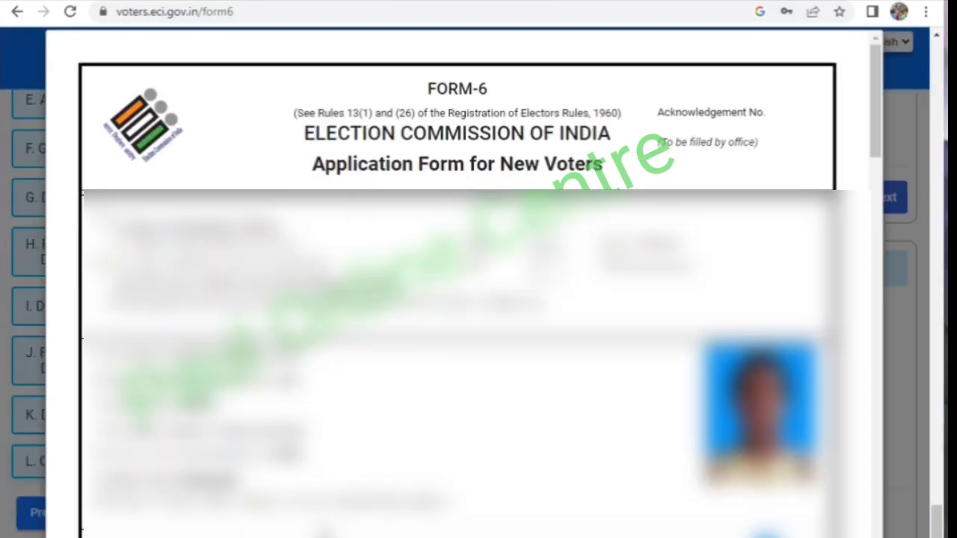
- Review the completed Form-6 preview through to its end and submit the application, confirming the submission
scroll(539, 449, down, 3)
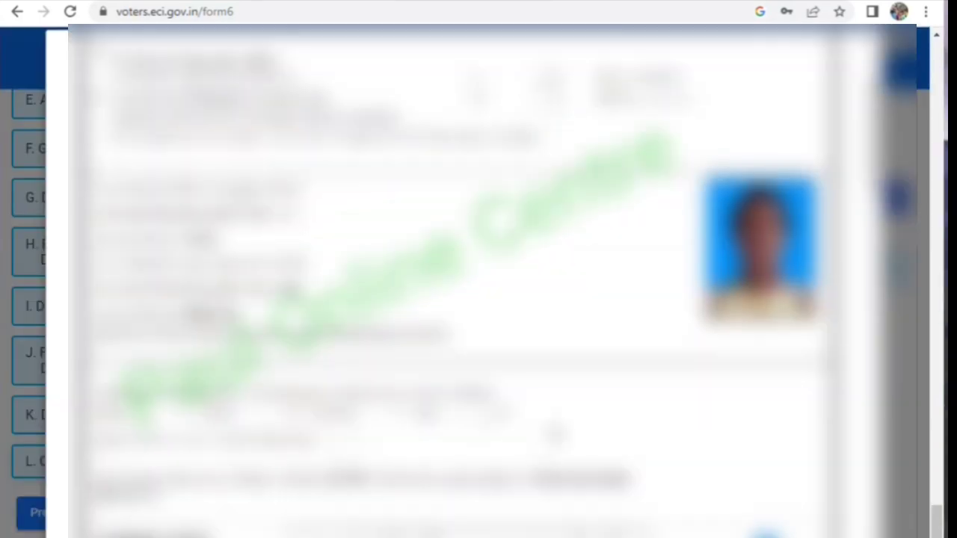
scroll(555, 432, up, 2)
scroll(555, 433, down, 8)
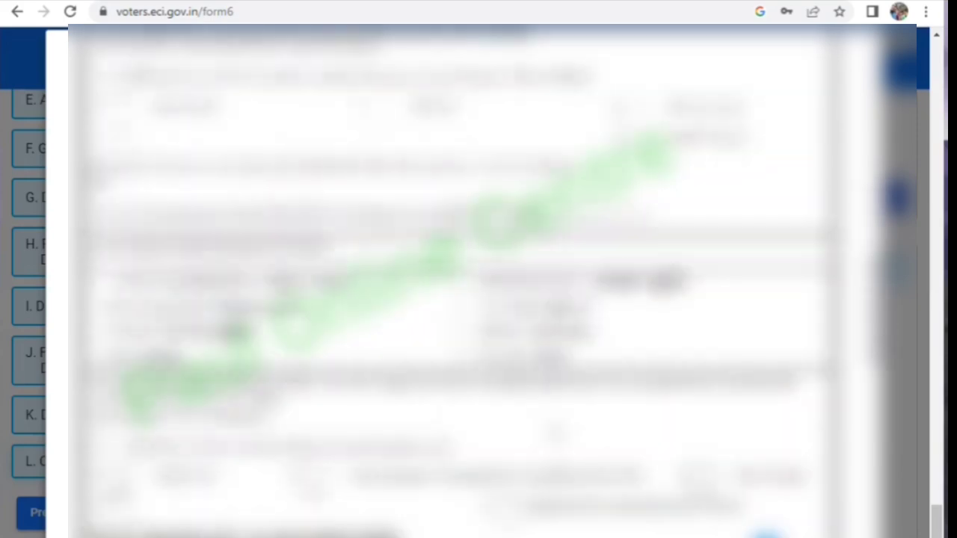
scroll(555, 433, down, 10)
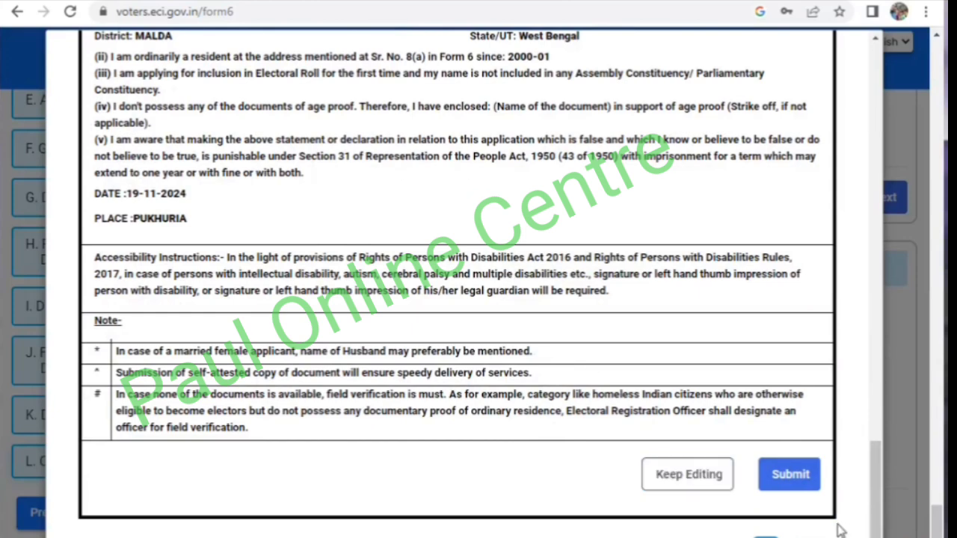
click(810, 479)
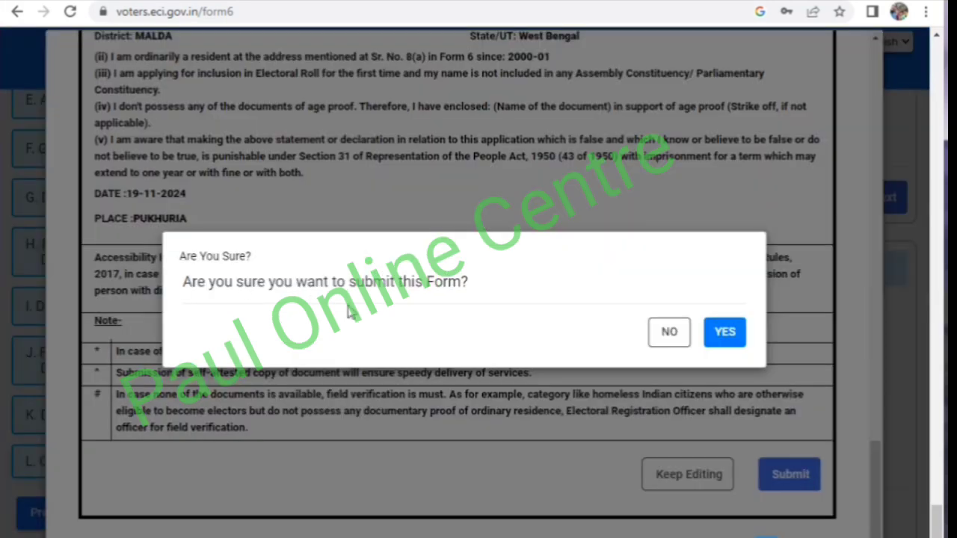
click(722, 332)
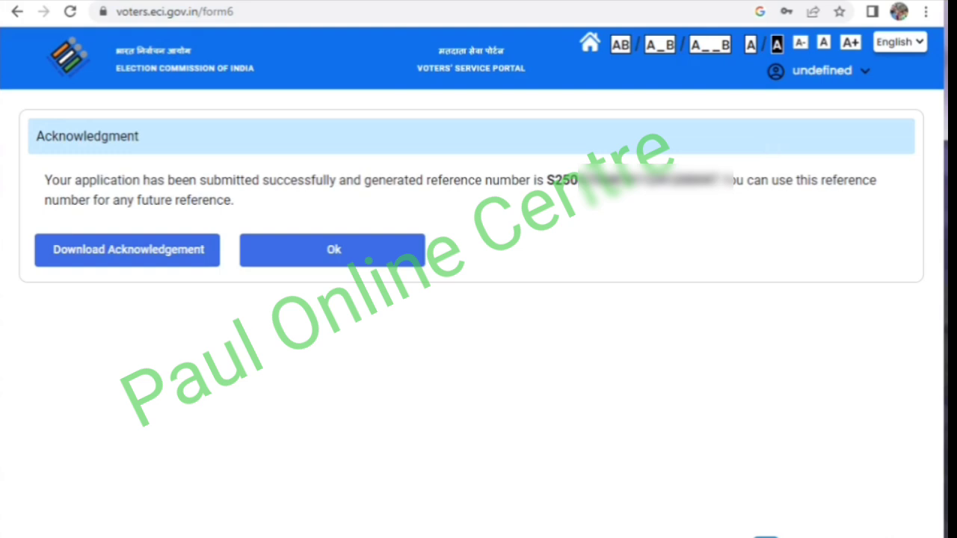
- Download the acknowledgement of the submitted application and highlight its reference number
click(113, 262)
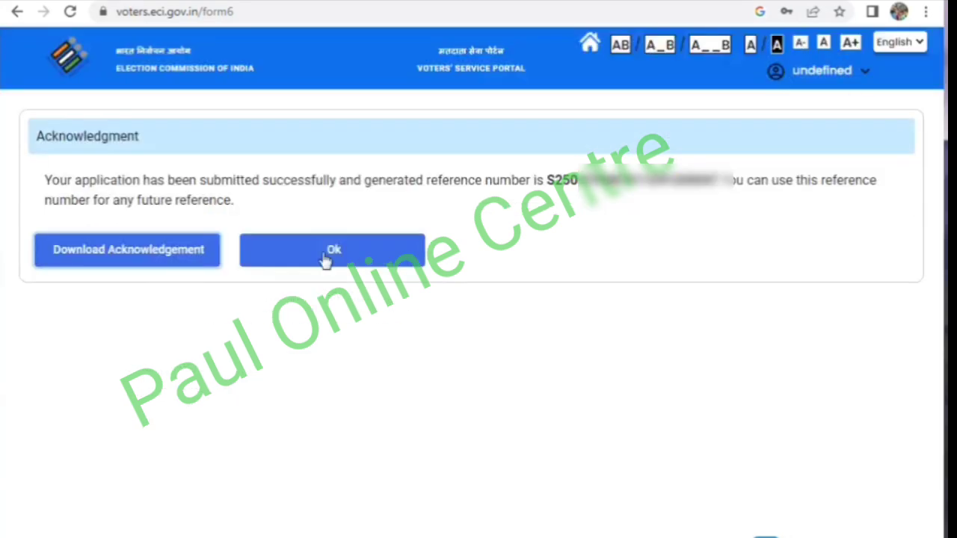
double_click(558, 180)
click(697, 226)
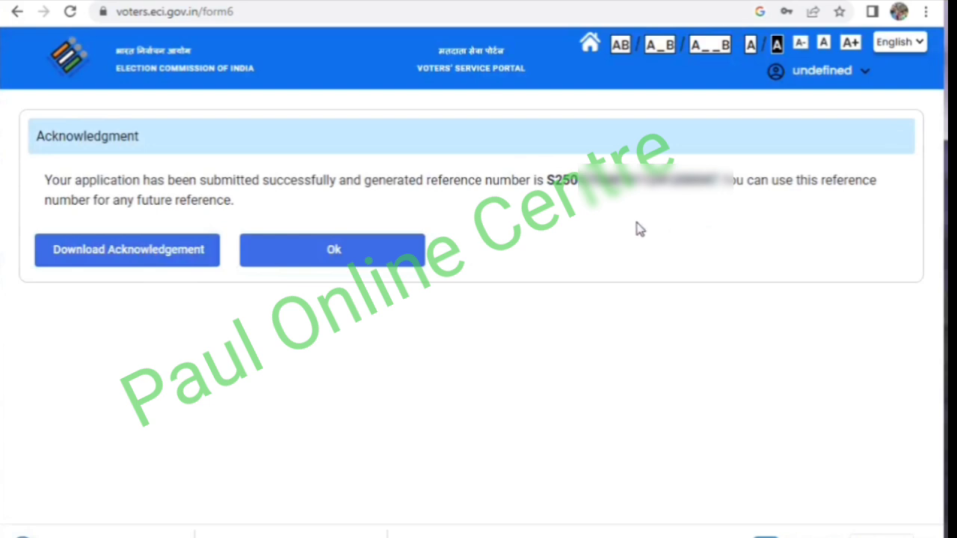